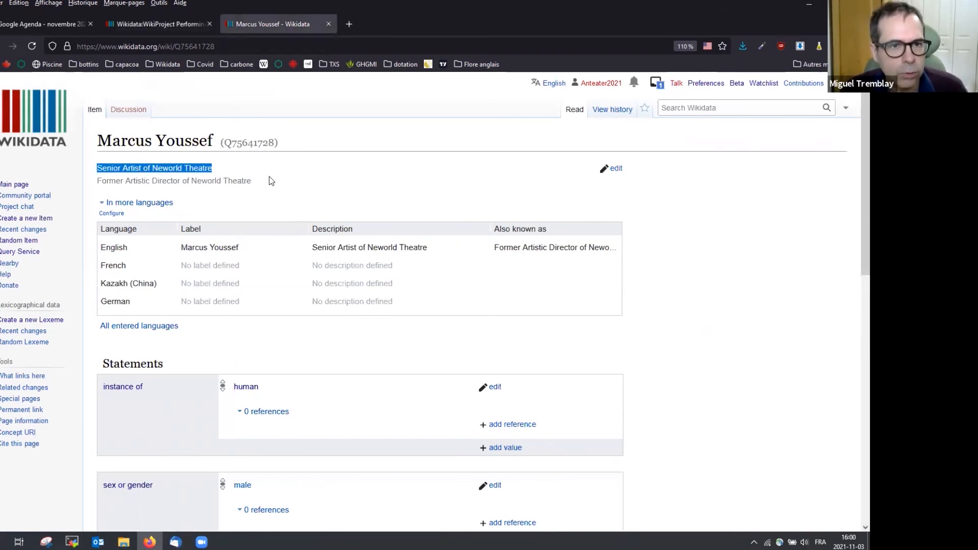
- Copy the Marcus Youssef item's English label into its empty French label and publish the change
left_click(239, 172)
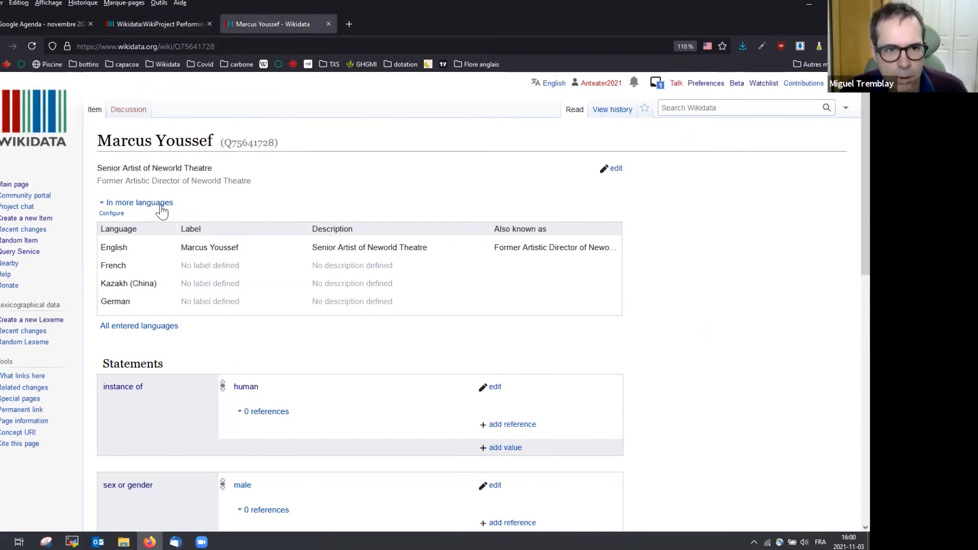
left_click_drag(131, 267, 102, 267)
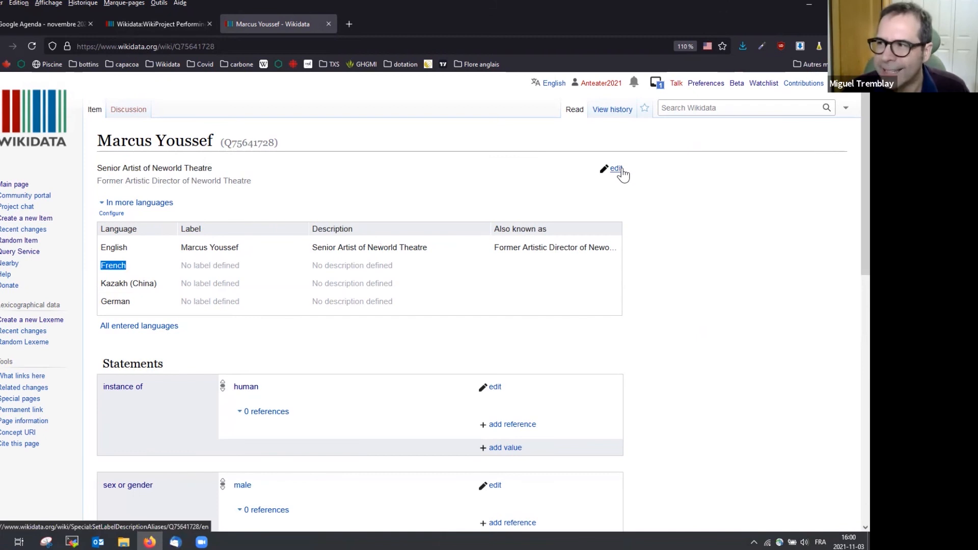
left_click(617, 169)
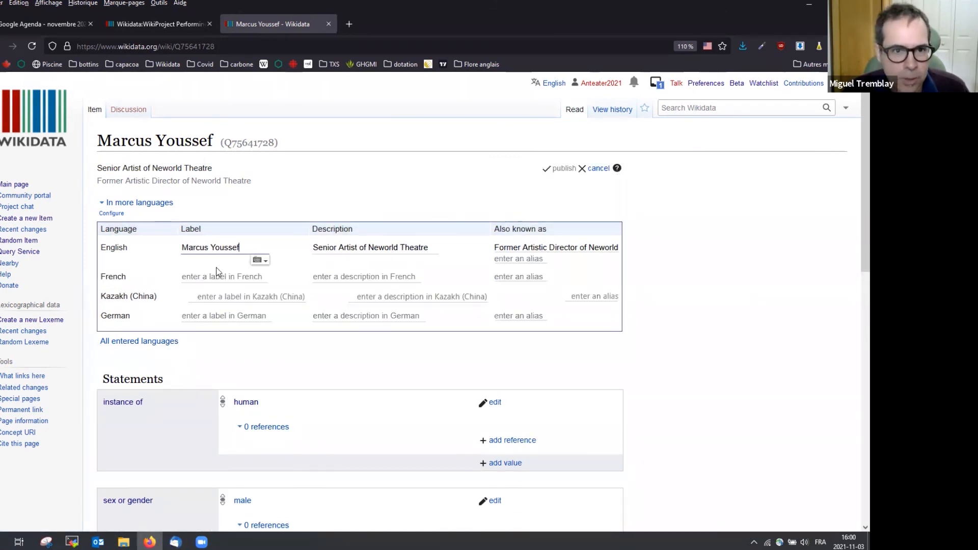
left_click_drag(240, 249, 180, 247)
key("ctrl+c")
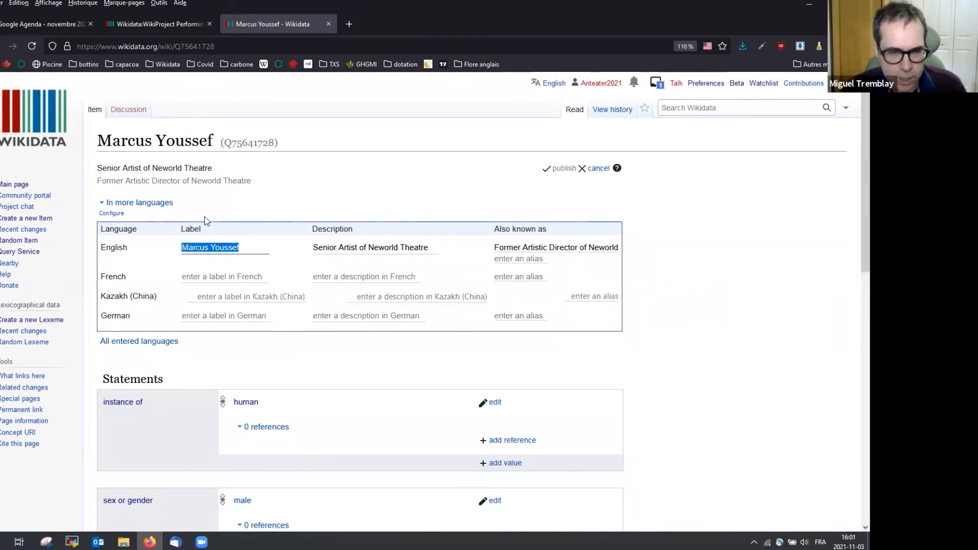
left_click(189, 278)
key("ctrl+v")
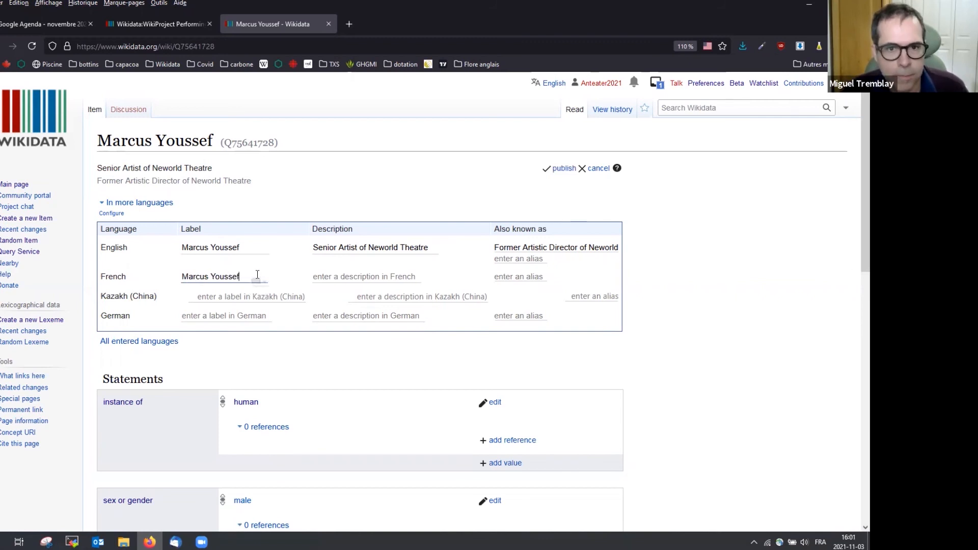
left_click(564, 171)
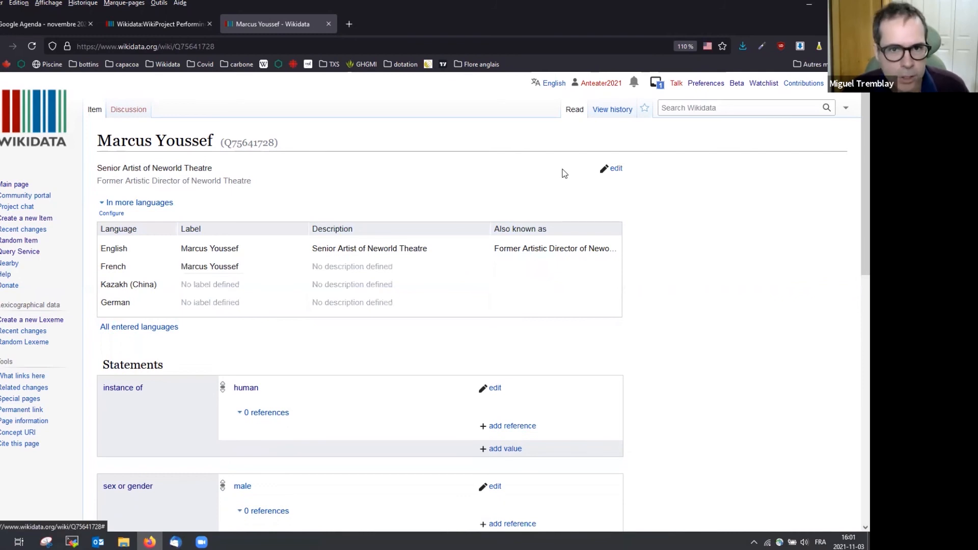
left_click_drag(240, 269, 181, 265)
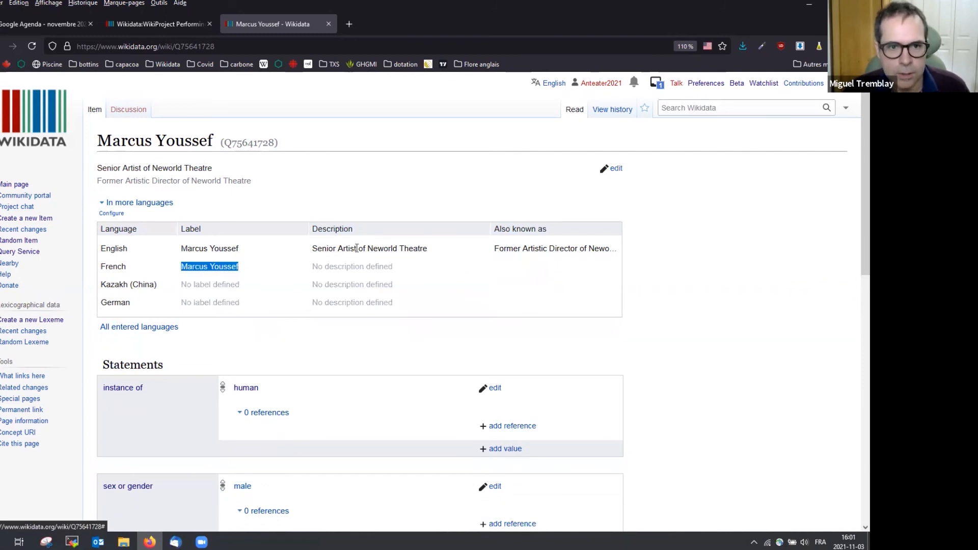
left_click(602, 265)
- Open the item's instance-of value "human" in a separate tab, examine its item number, and return to the Marcus Youssef item
scroll(603, 265, "down", 2)
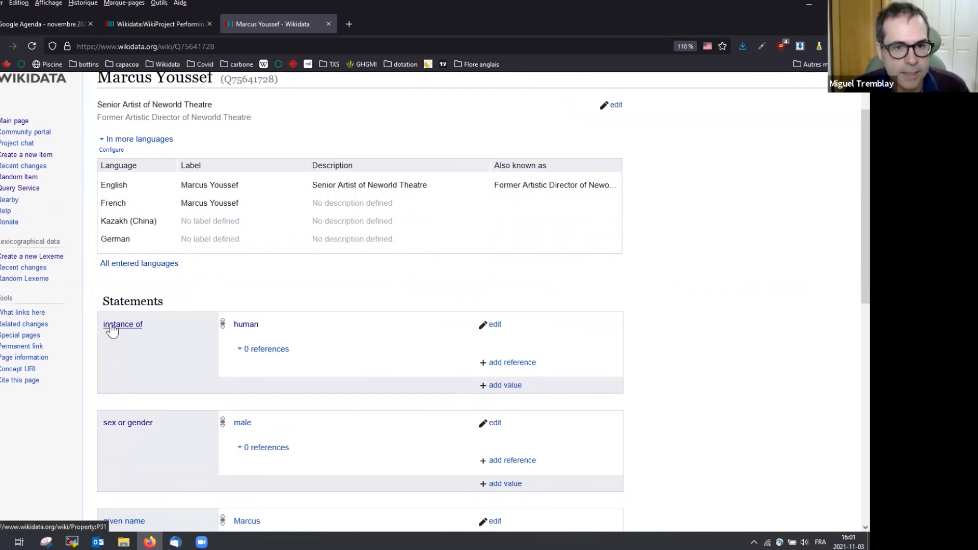
middle_click(246, 325)
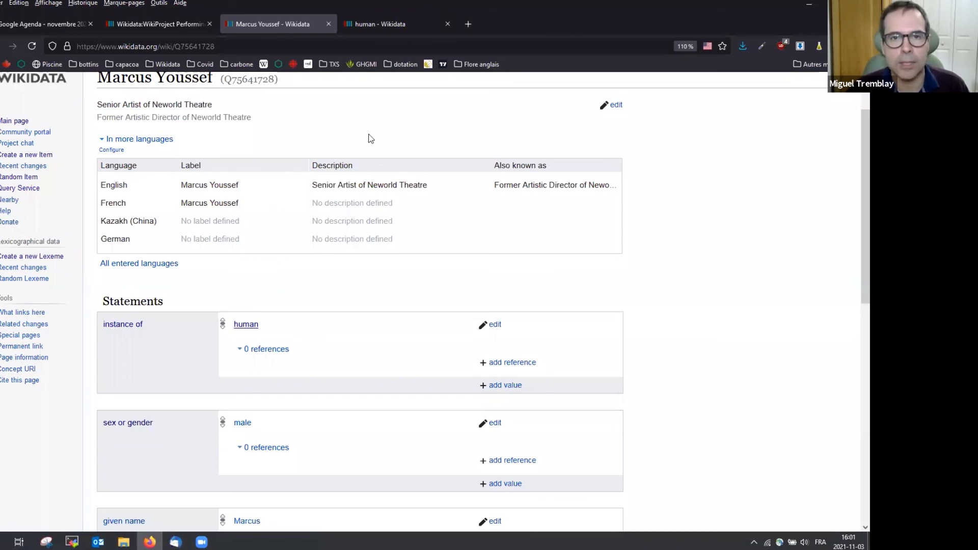
left_click(397, 24)
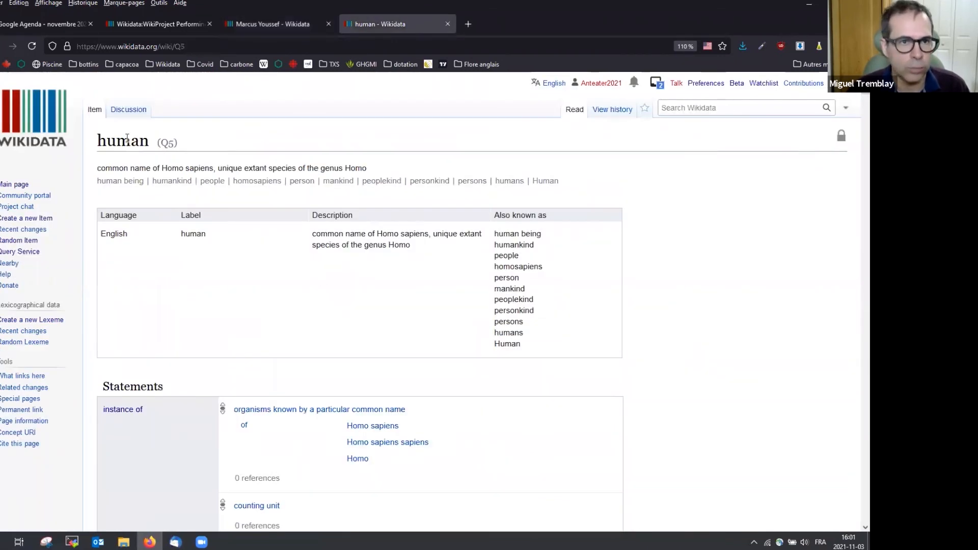
double_click(131, 141)
left_click_drag(172, 140, 169, 142)
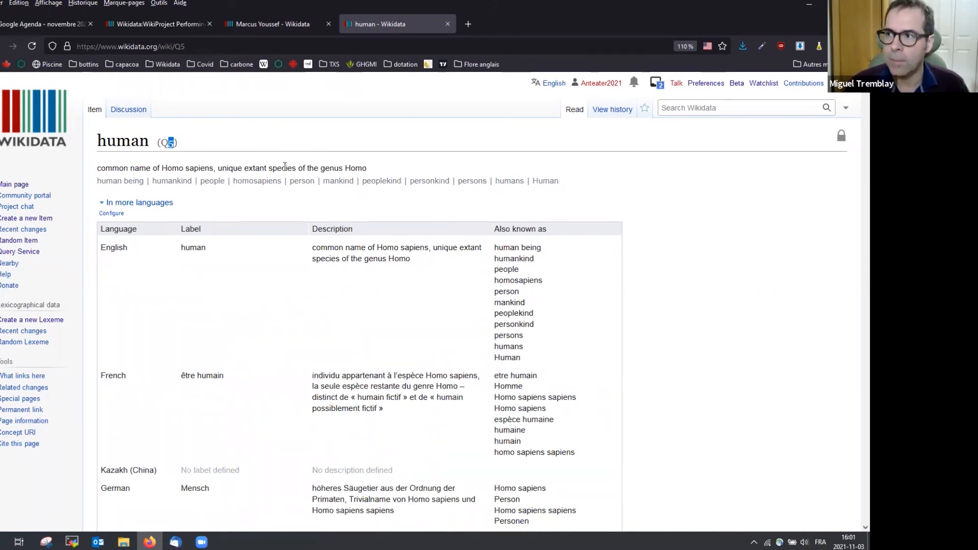
key("ctrl+shift+Tab")
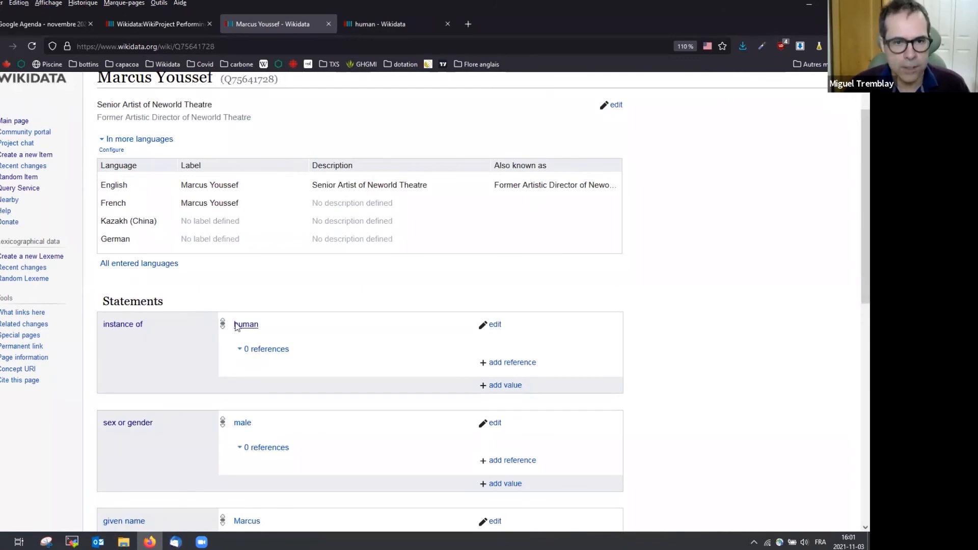
- Review the item's gender, given name and occupation statements, and close both item tabs to return to the workshop page
scroll(92, 378, "down", 2)
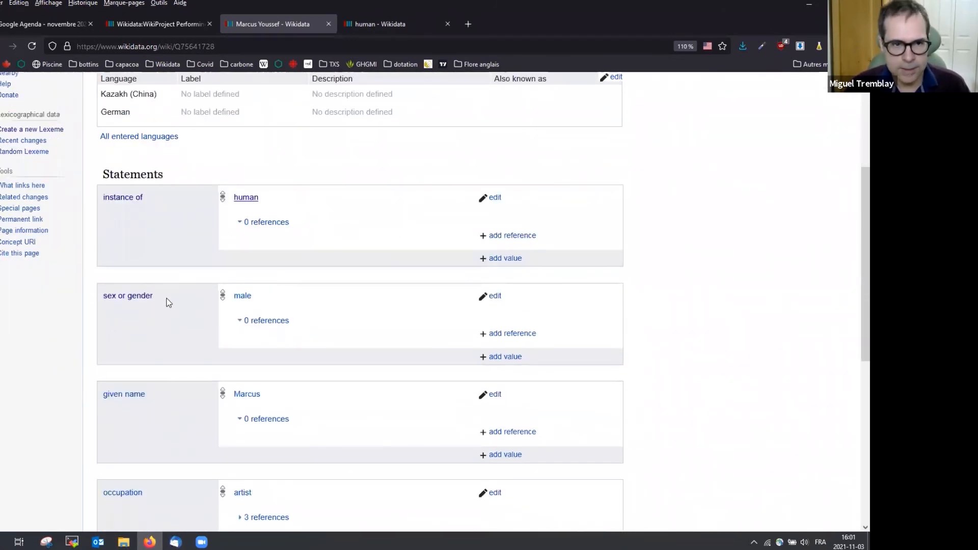
scroll(44, 327, "down", 2)
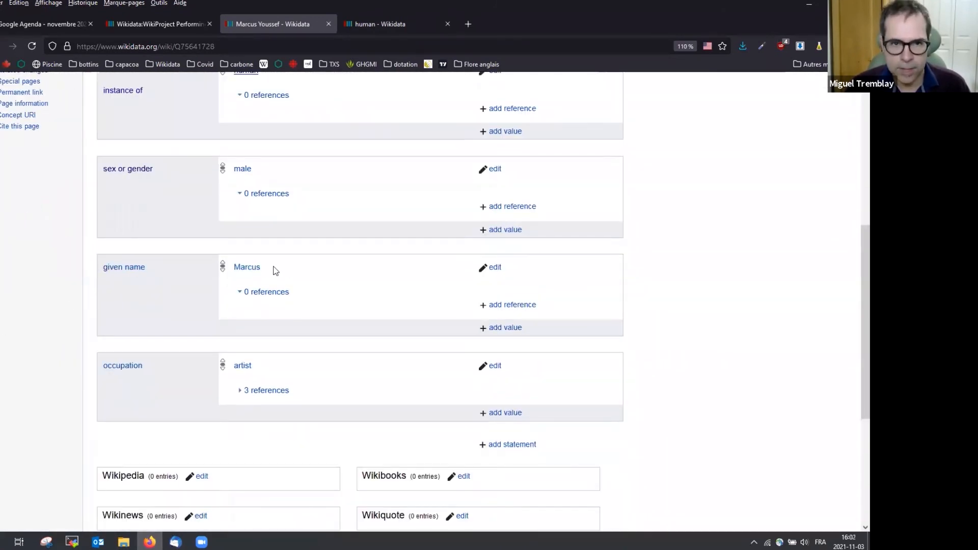
scroll(5, 333, "down", 2)
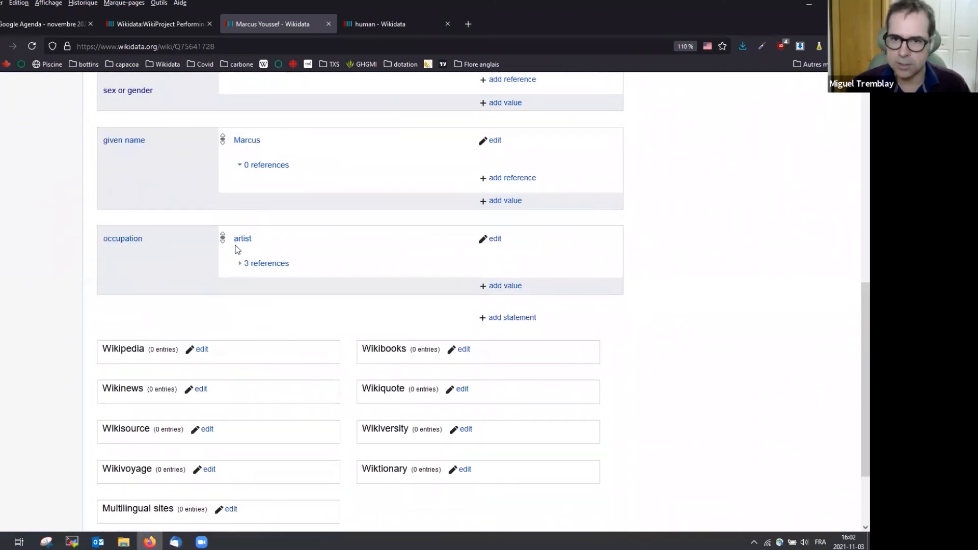
key("ctrl+w")
key("ctrl+w")
- Open the workshop page's link to the 2020 Governor General's Awards in Visual and Media Arts in a separate tab
scroll(26, 288, "down", 2)
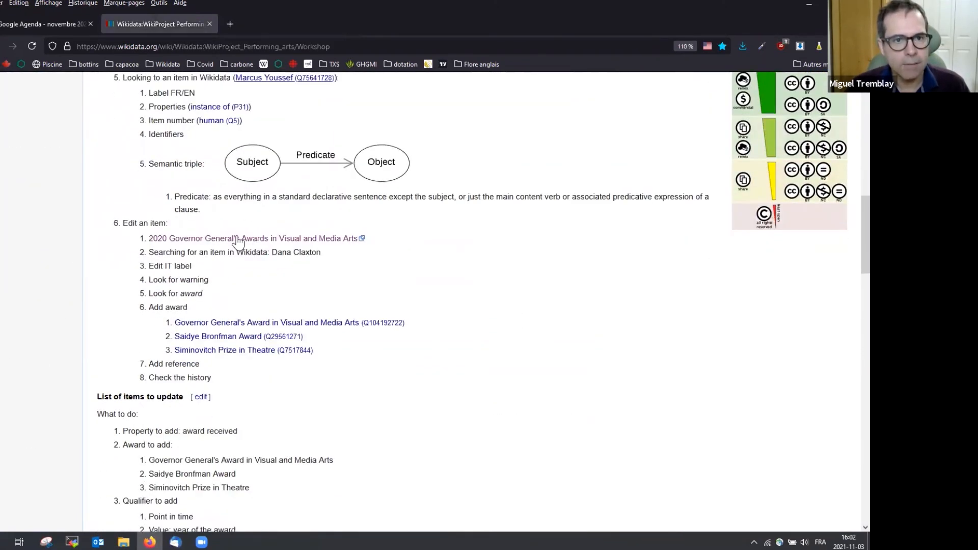
middle_click(239, 239)
left_click(284, 24)
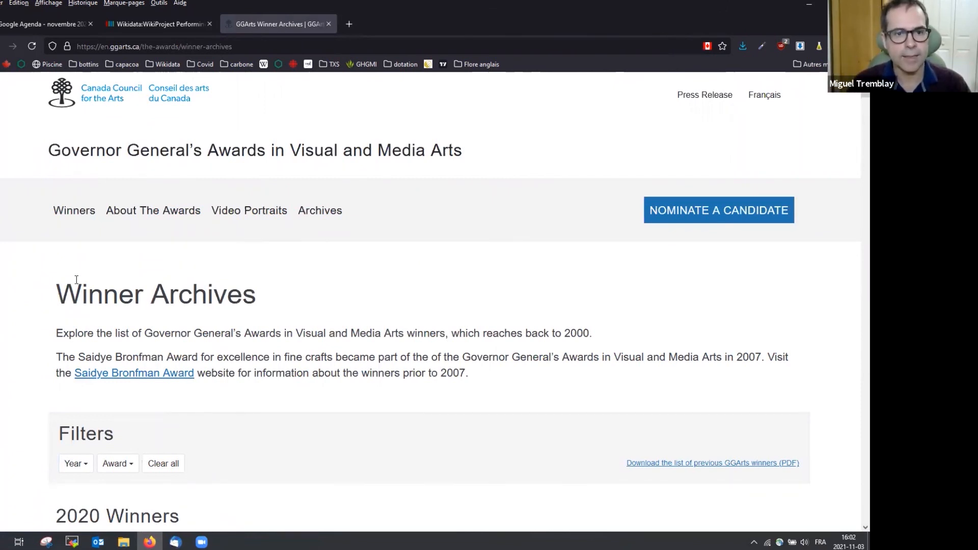
- Examine the awards' Winner Archives down to the 2020 Artistic Achievement Awards winners
scroll(49, 286, "down", 1)
scroll(43, 283, "up", 1)
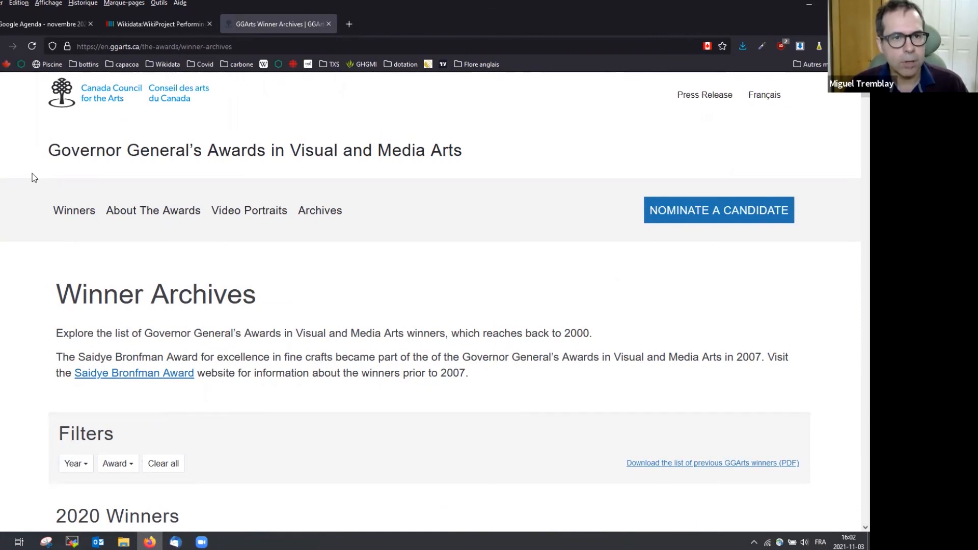
left_click_drag(466, 151, 160, 151)
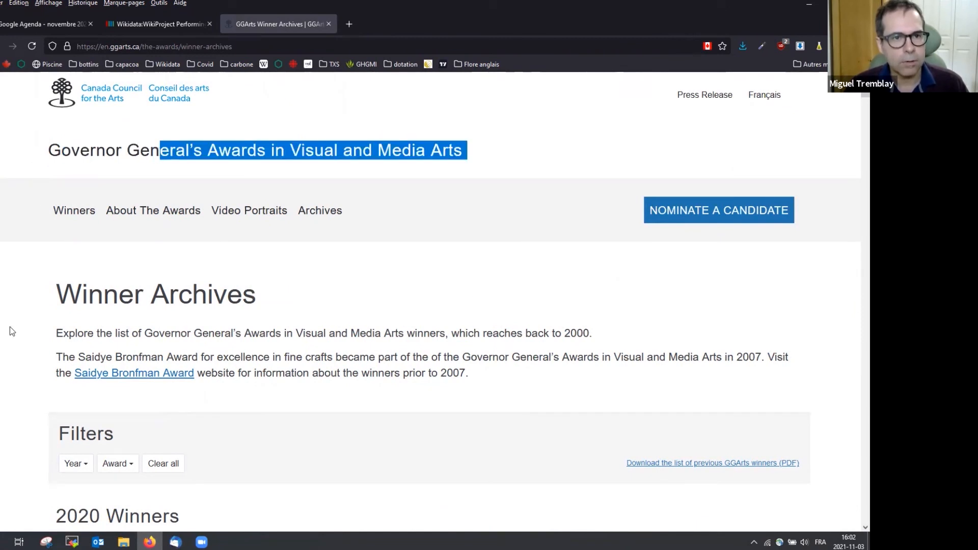
left_click(148, 281)
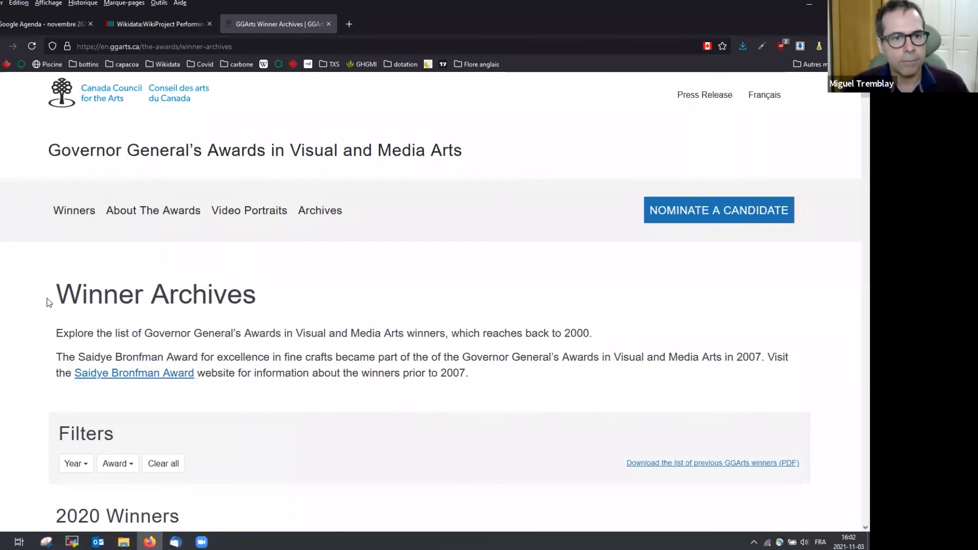
scroll(21, 296, "down", 5)
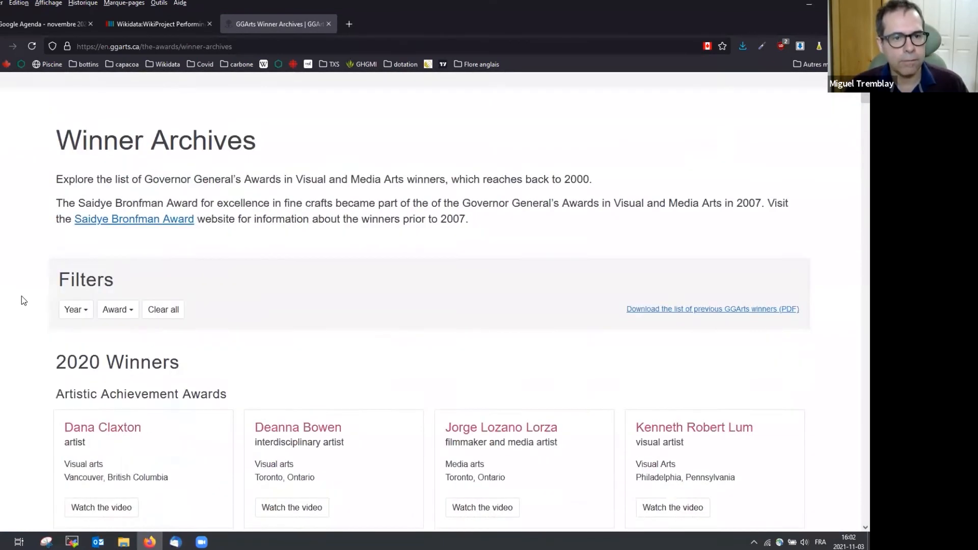
left_click_drag(185, 247, 46, 256)
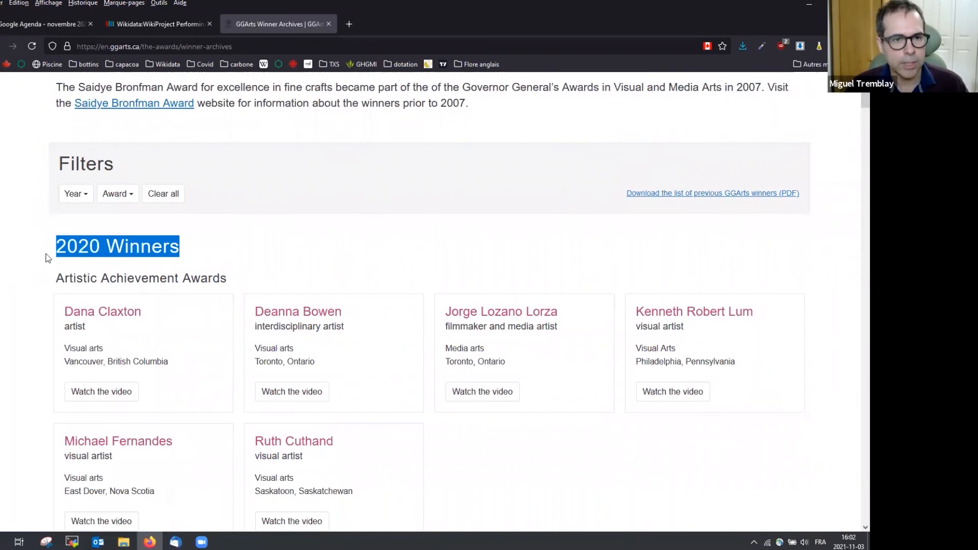
left_click(194, 306)
scroll(178, 286, "down", 1)
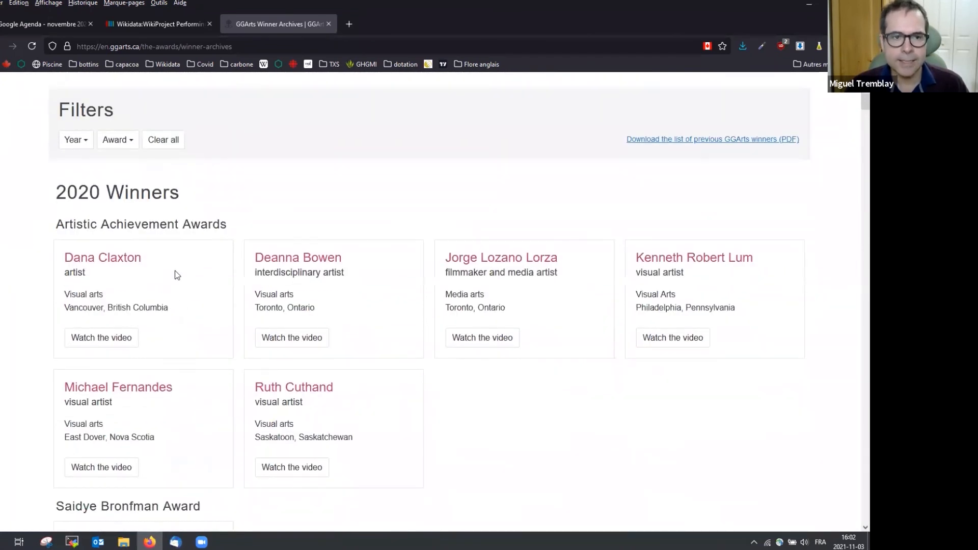
- Copy the name Dana Claxton from the 2020 winners and open the Wikidata main page in a separate tab
left_click_drag(170, 264, 64, 259)
key("ctrl+c")
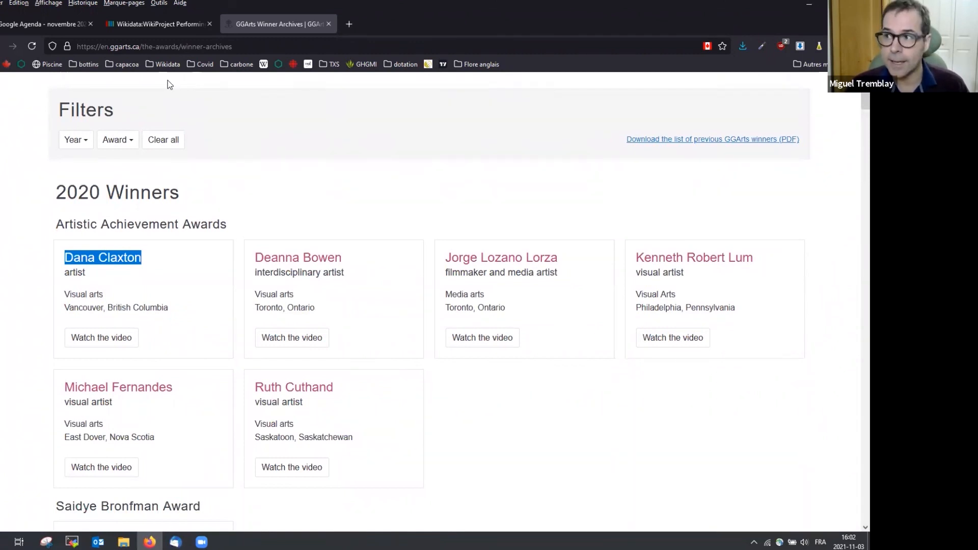
left_click(146, 24)
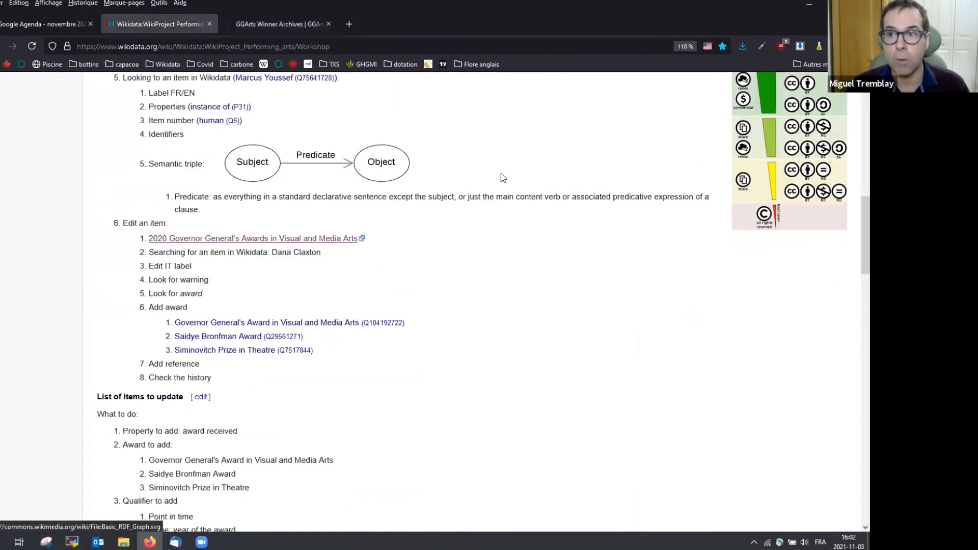
scroll(190, 219, "up", 7)
scroll(189, 219, "up", 6)
middle_click(48, 120)
left_click(271, 24)
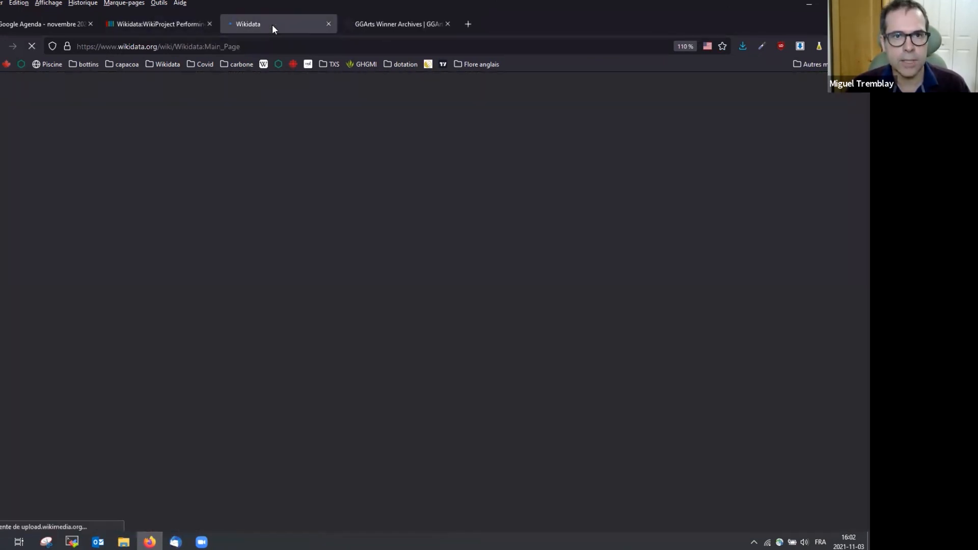
- Search Wikidata for Dana Claxton and open the matching filmmaker, photographer and performance artist item
left_click(705, 107)
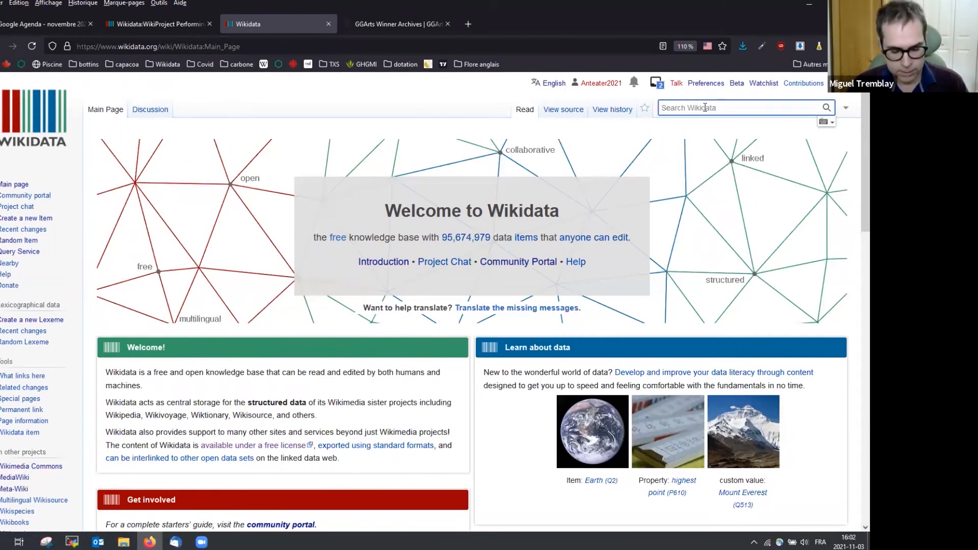
key("ctrl+v")
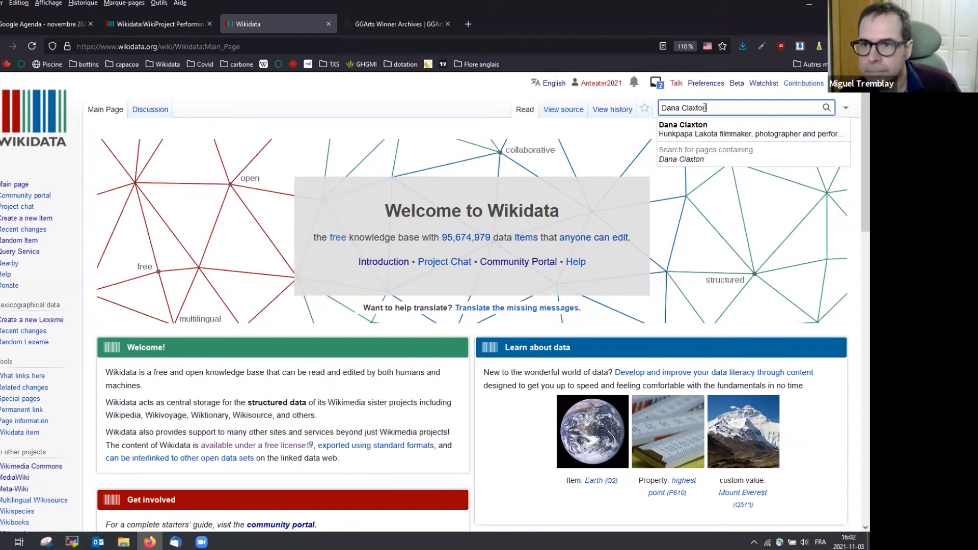
left_click(711, 137)
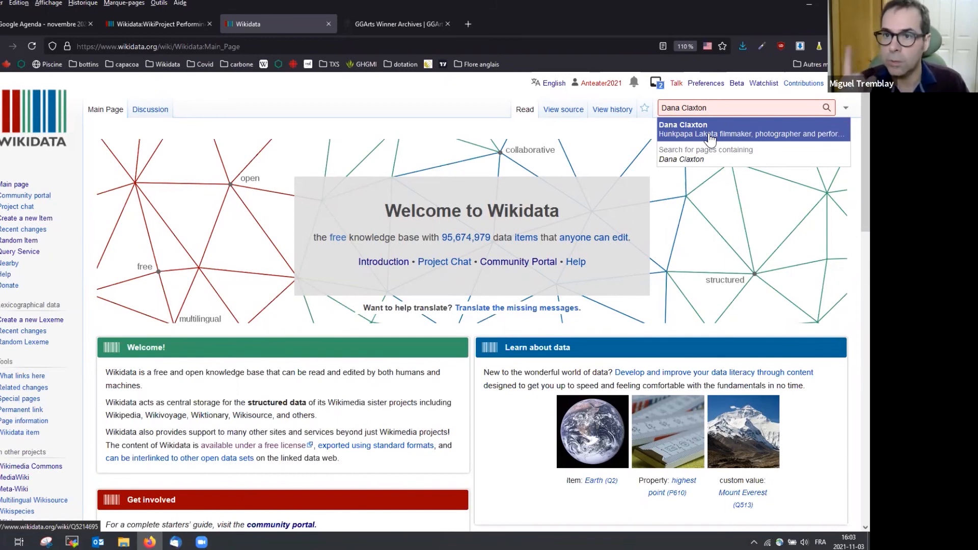
left_click(711, 137)
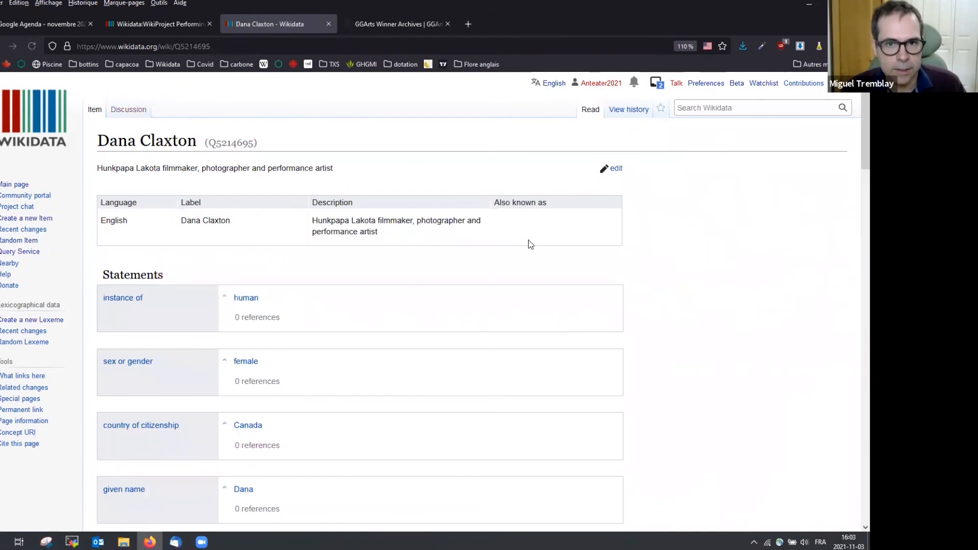
left_click_drag(381, 246, 376, 235)
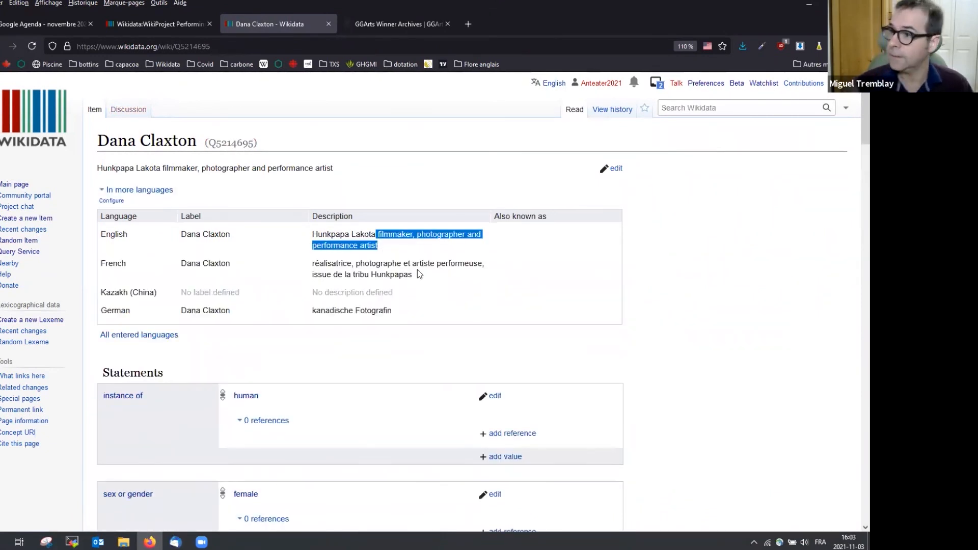
left_click(661, 264)
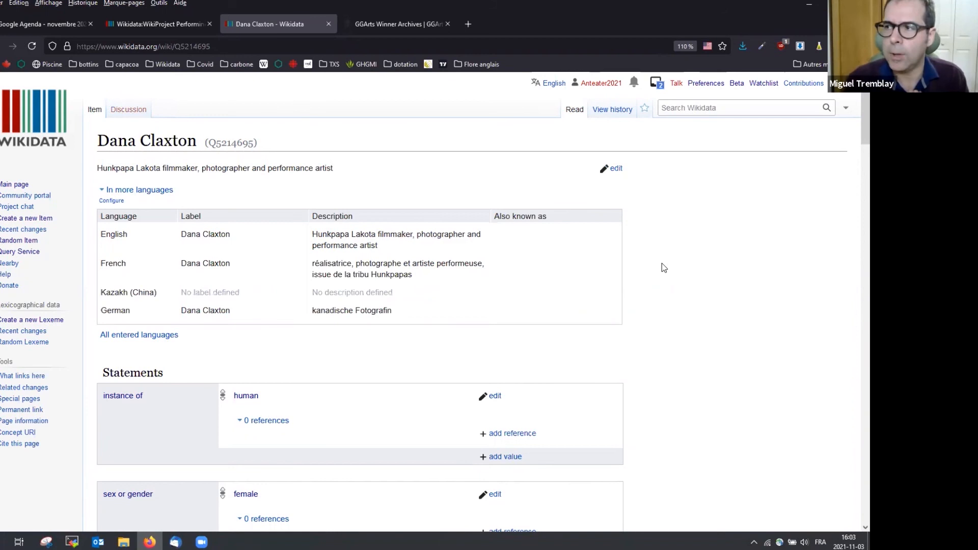
- Search the Dana Claxton item for "award" and check its statements down to the end of the list
key("ctrl+f")
type("awar")
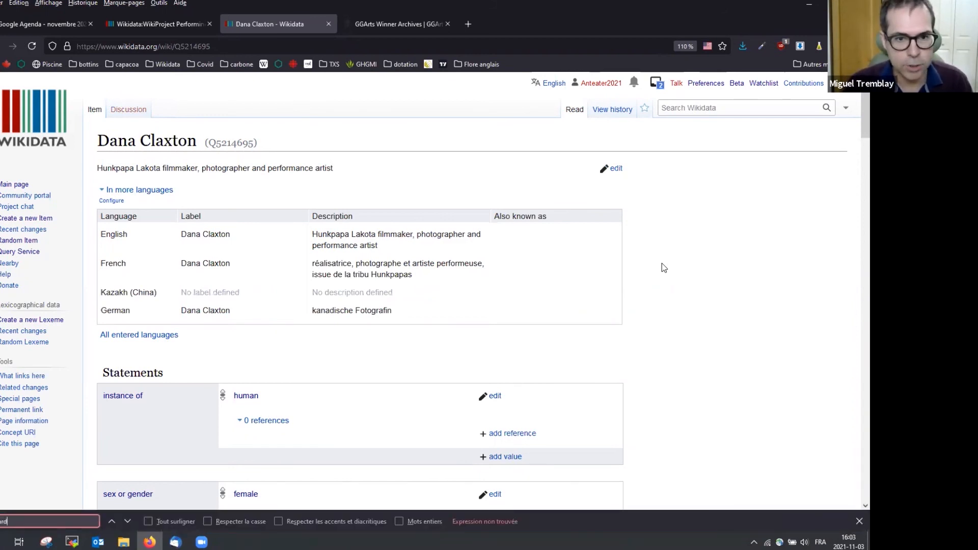
scroll(650, 245, "down", 7)
scroll(653, 245, "down", 12)
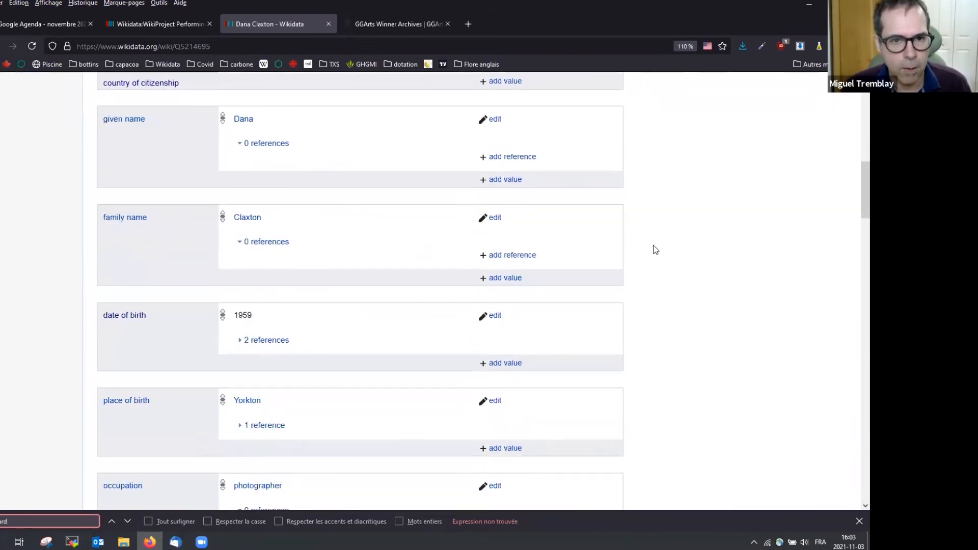
scroll(653, 250, "down", 6)
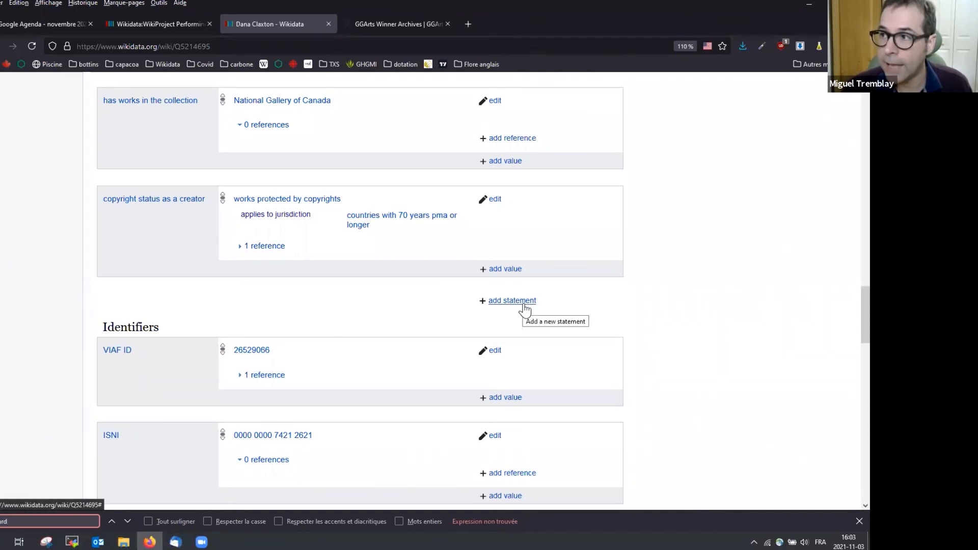
- Start a new statement on the Dana Claxton item with the property "award received"
left_click(512, 300)
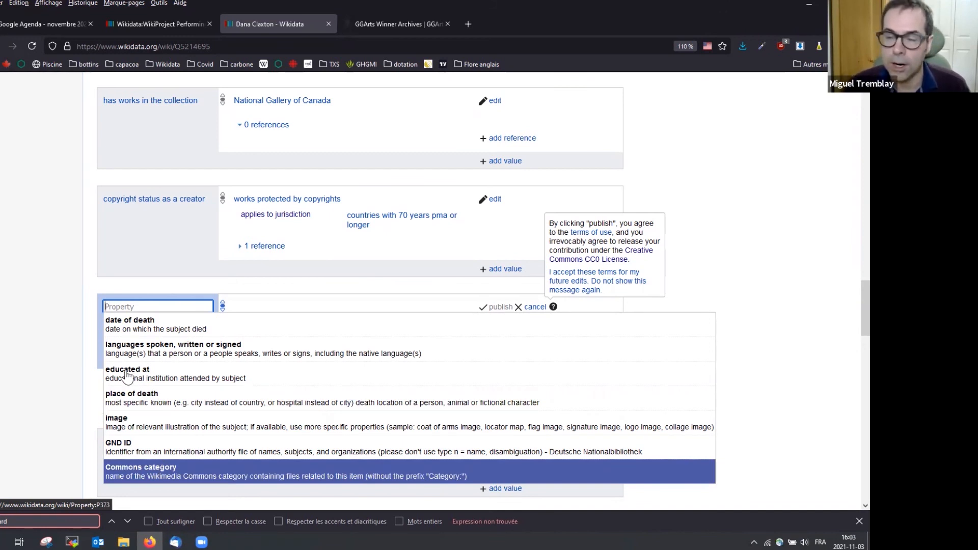
left_click(123, 306)
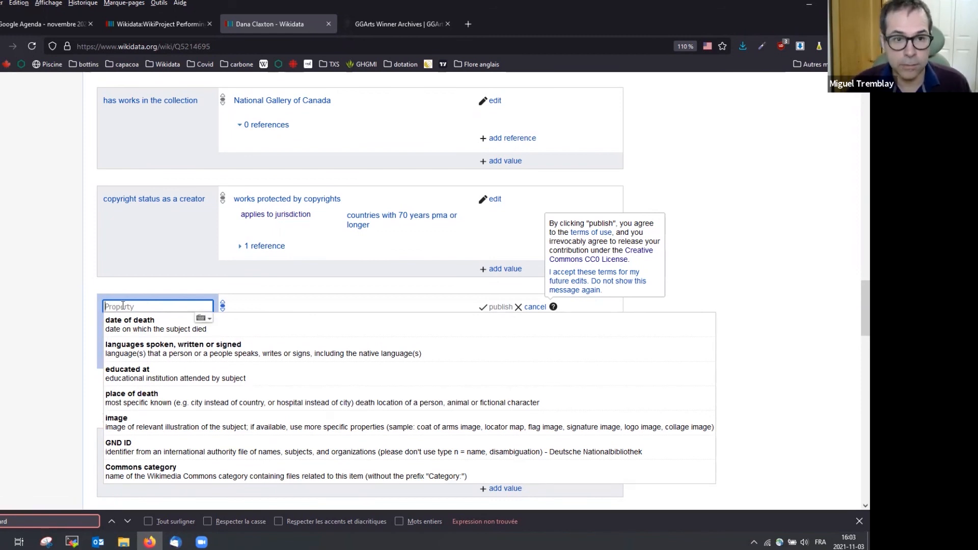
type("award")
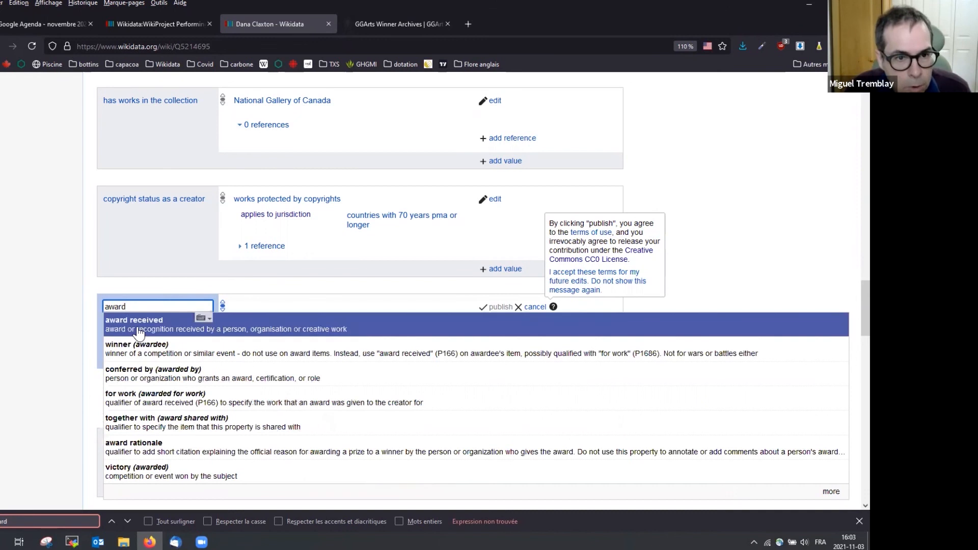
left_click(233, 337)
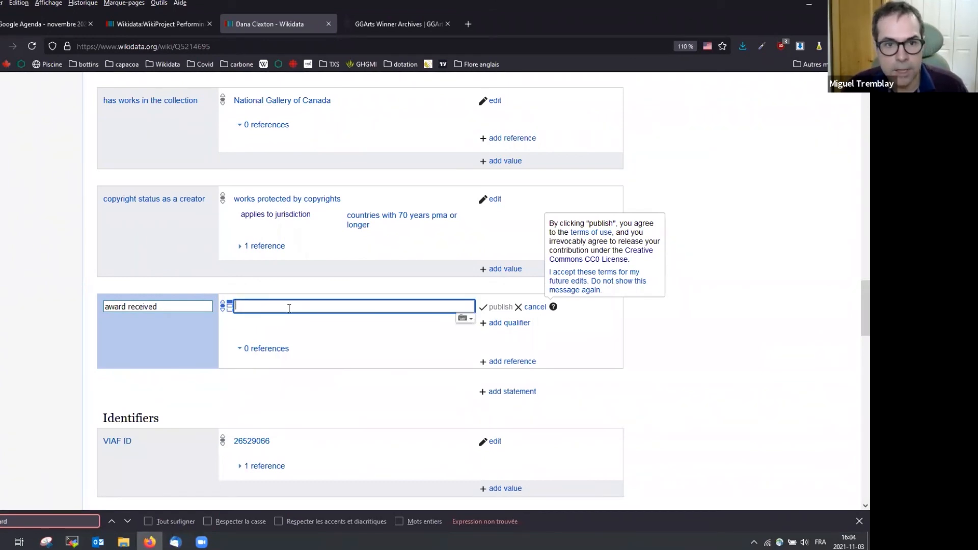
- Copy the award title from the Winner Archives page, set the statement's value to Governor General's Award in Visual and Media Arts, and publish it
left_click(382, 23)
scroll(36, 253, "up", 3)
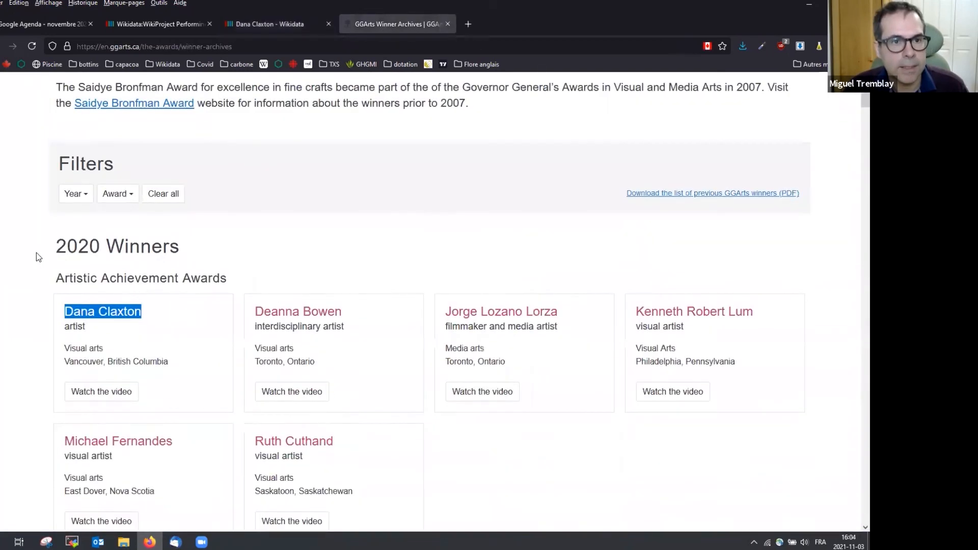
scroll(35, 253, "up", 3)
left_click_drag(47, 96, 452, 98)
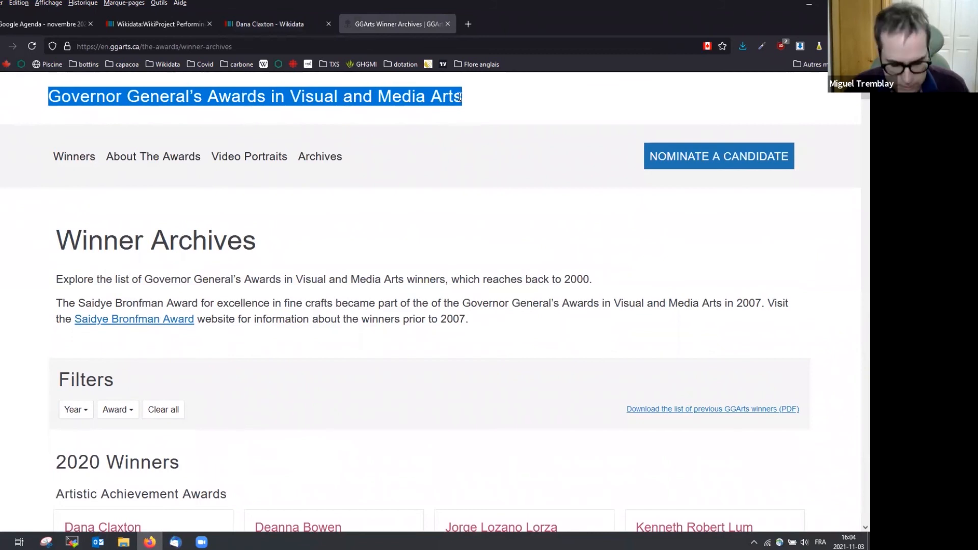
key("ctrl+shift+Tab")
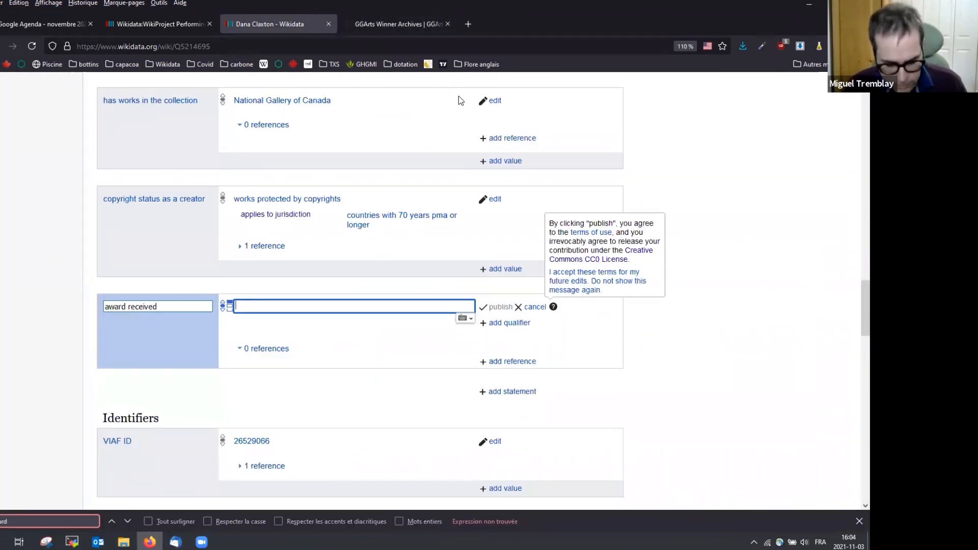
type("Governor General's Awards in Visual and Media Arts")
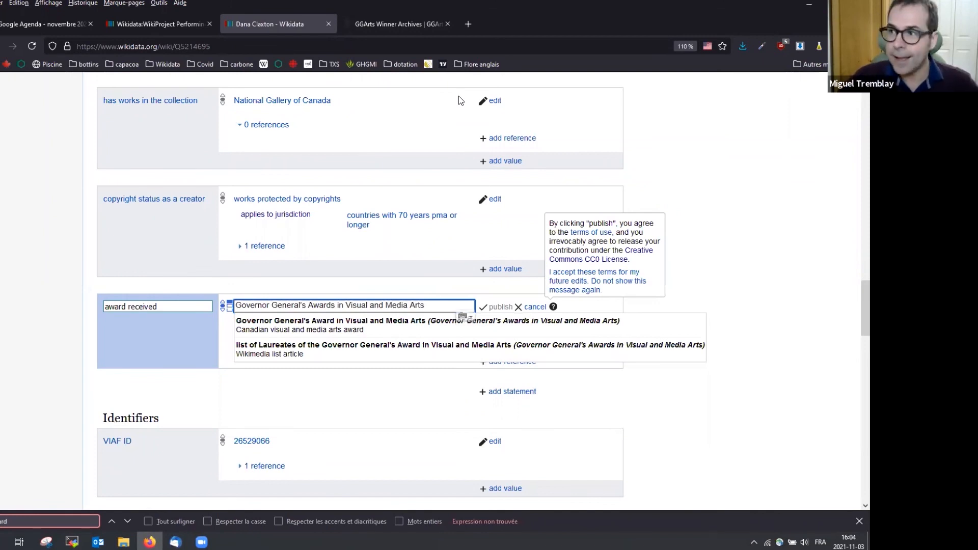
left_click(273, 329)
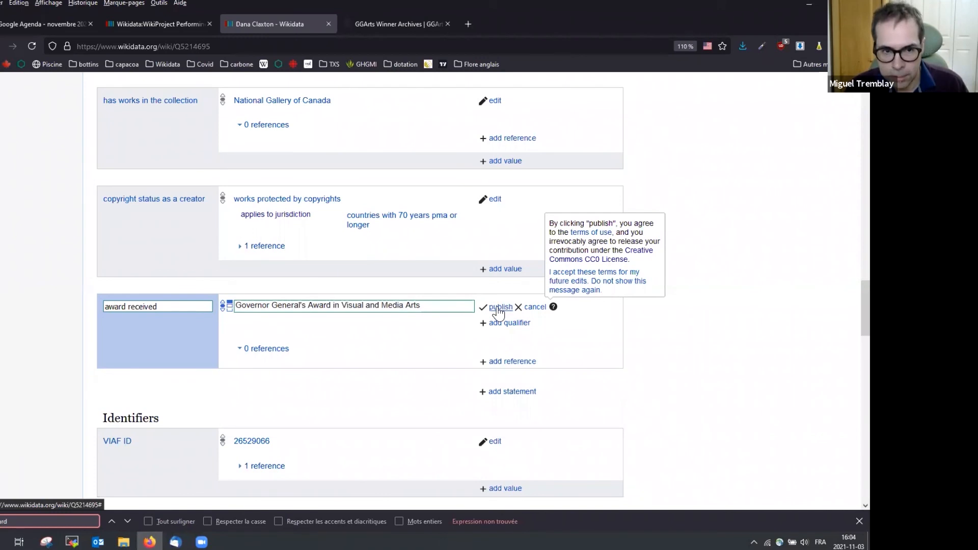
left_click(500, 307)
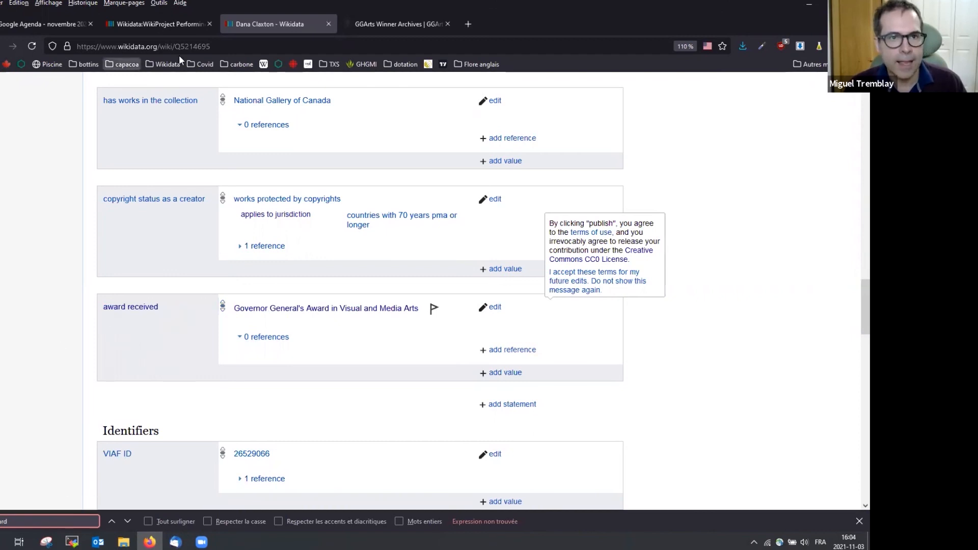
- Review the item's Q identifier in its heading and read the suggestion flagged on the award received statement
key("Home")
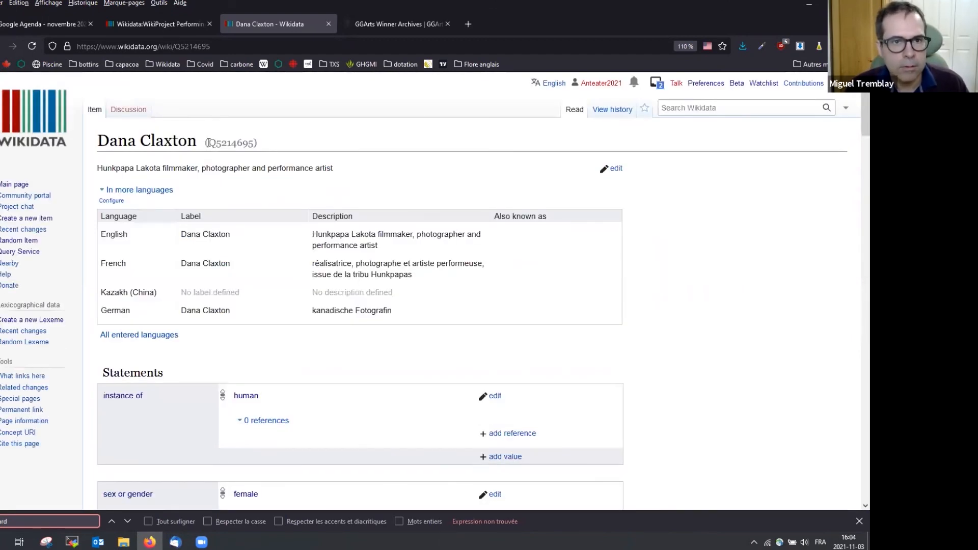
left_click_drag(216, 144, 253, 139)
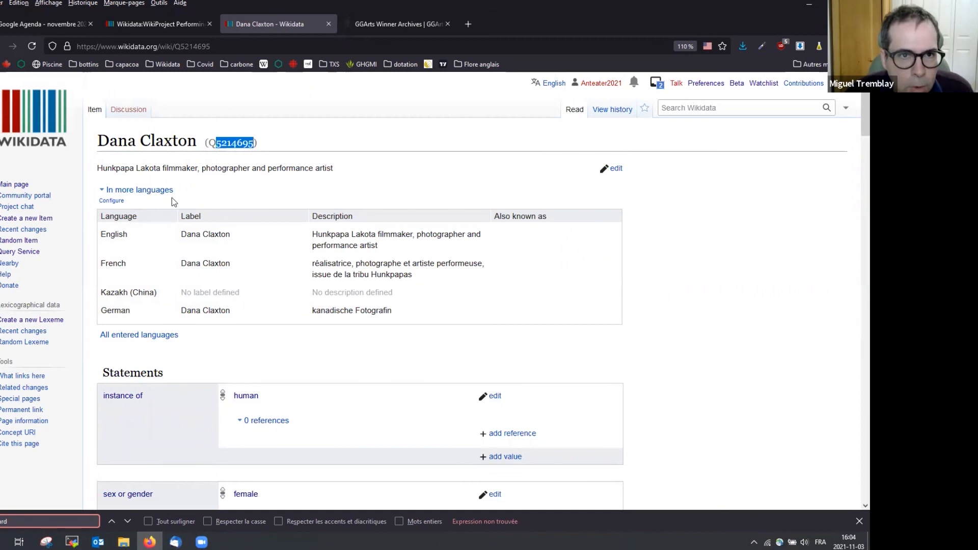
left_click(93, 209)
scroll(92, 209, "down", 12)
scroll(73, 220, "down", 5)
scroll(60, 280, "down", 2)
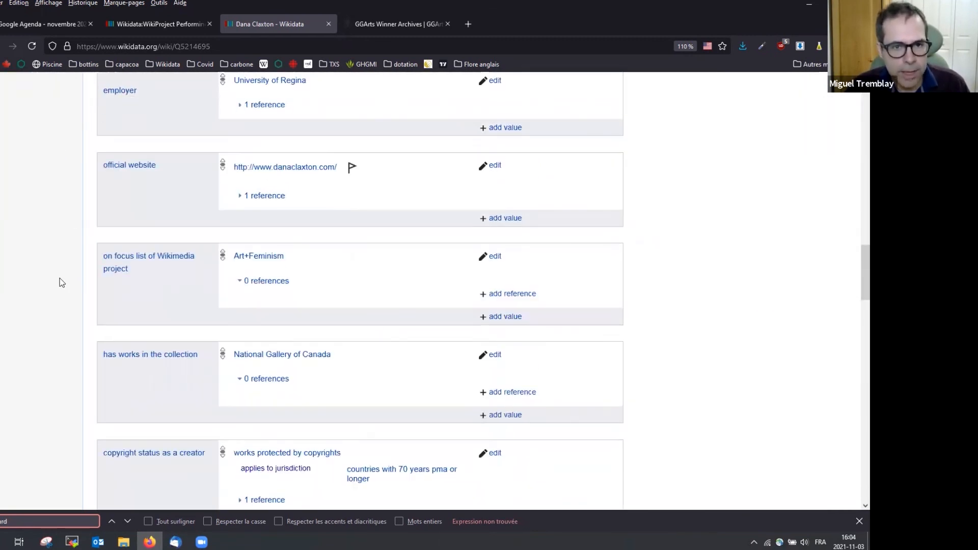
scroll(60, 282, "down", 5)
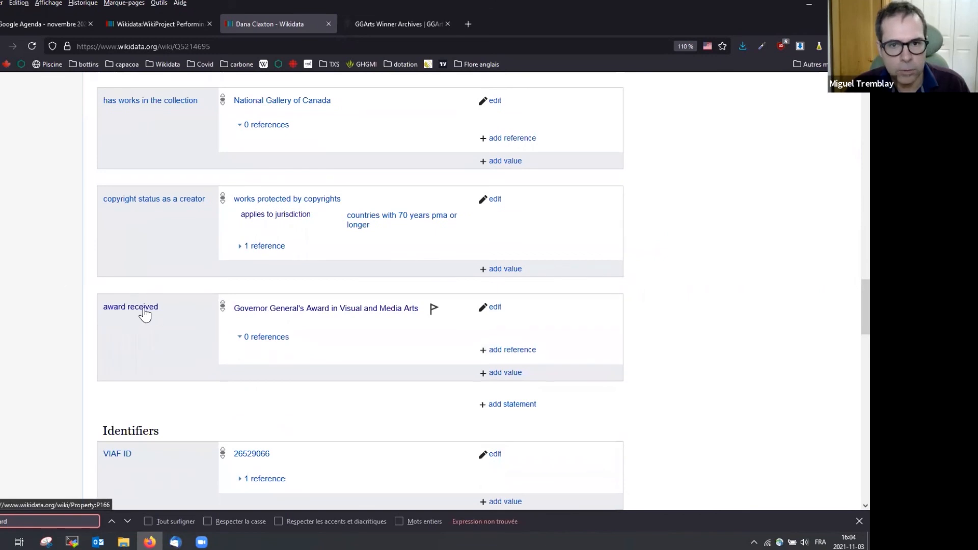
mouse_move(434, 316)
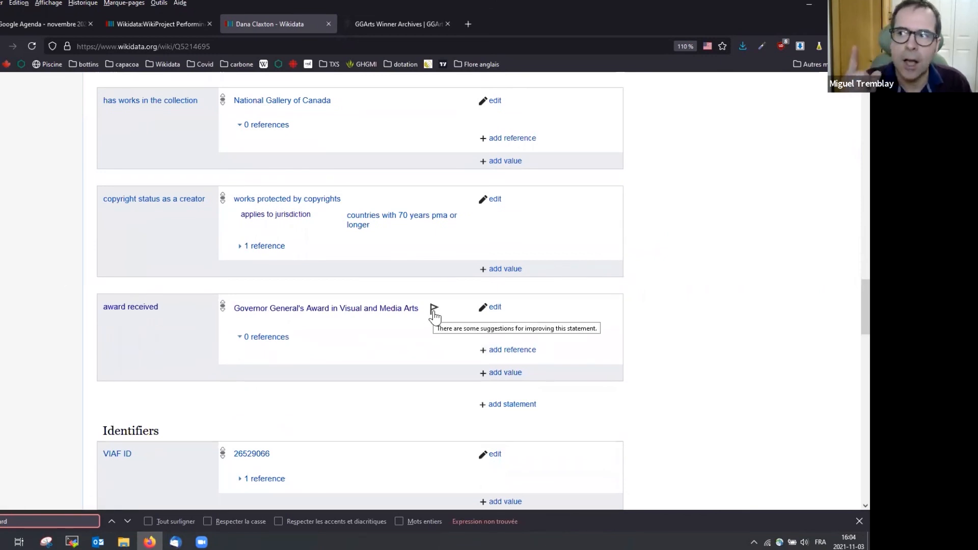
left_click(434, 312)
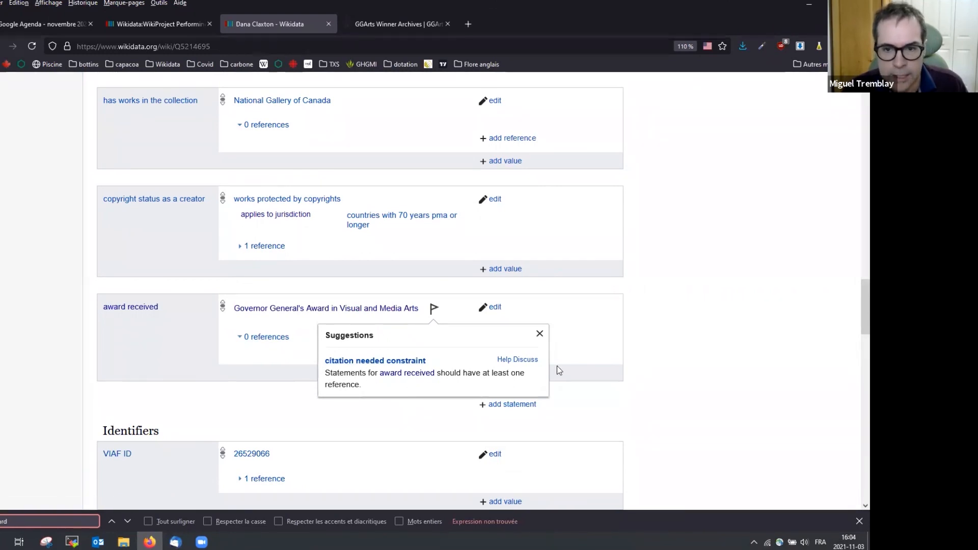
left_click(540, 334)
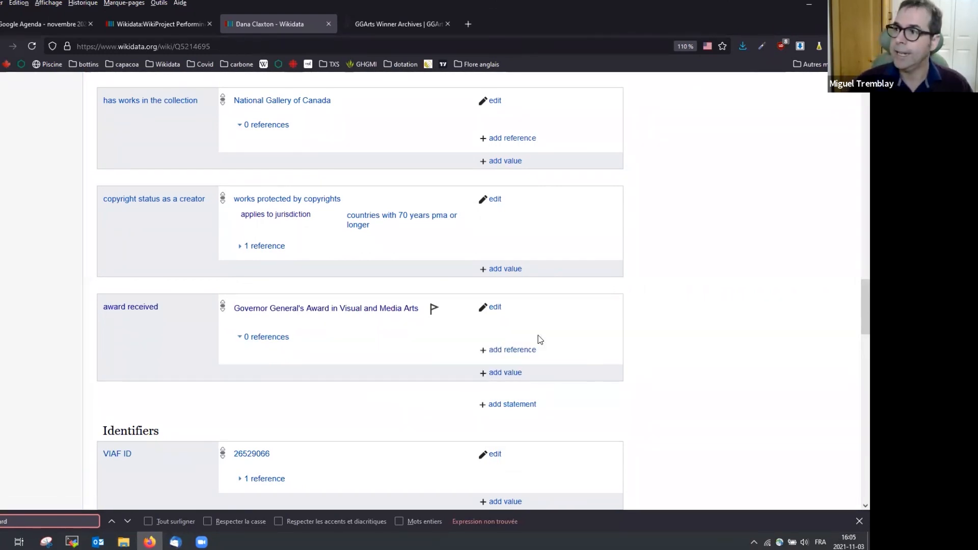
left_click(504, 351)
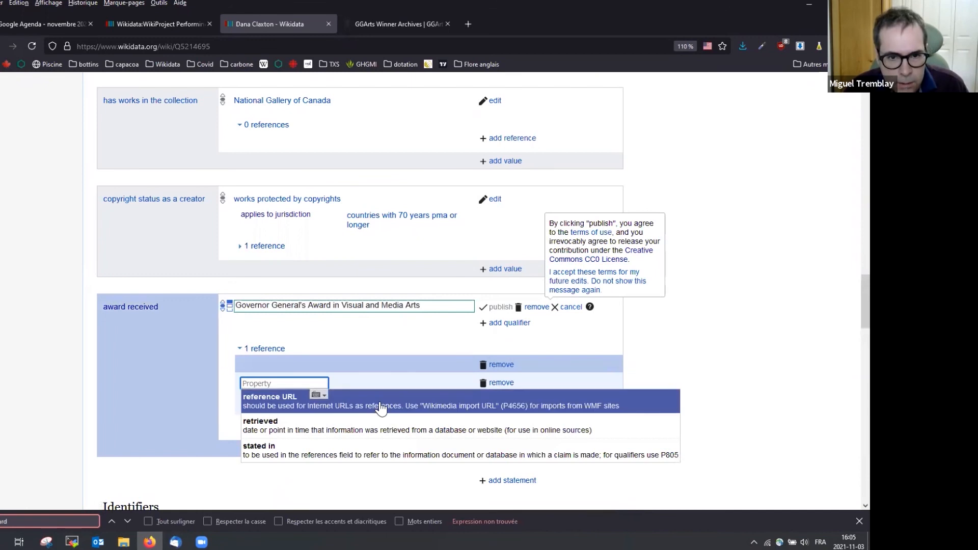
left_click(377, 402)
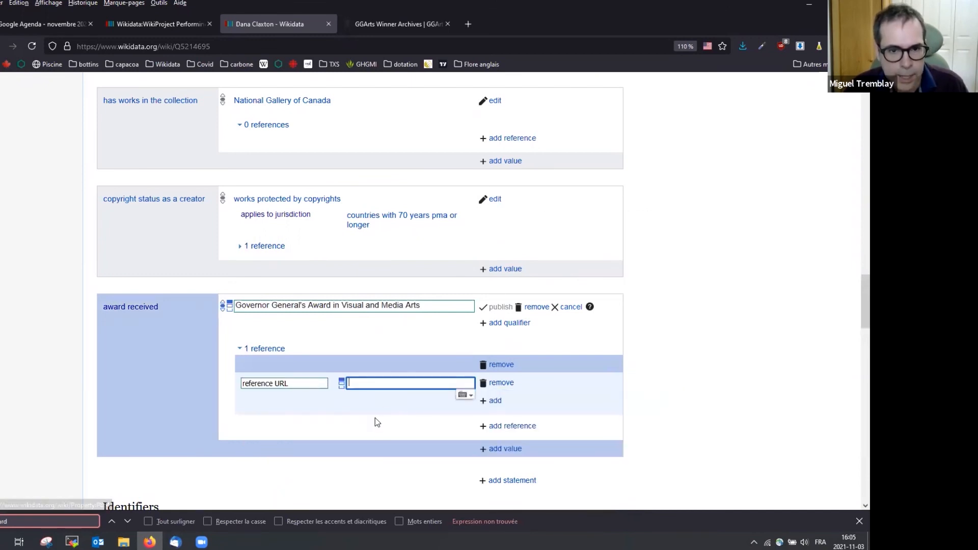
left_click(380, 25)
left_click(311, 51)
key("ctrl+c")
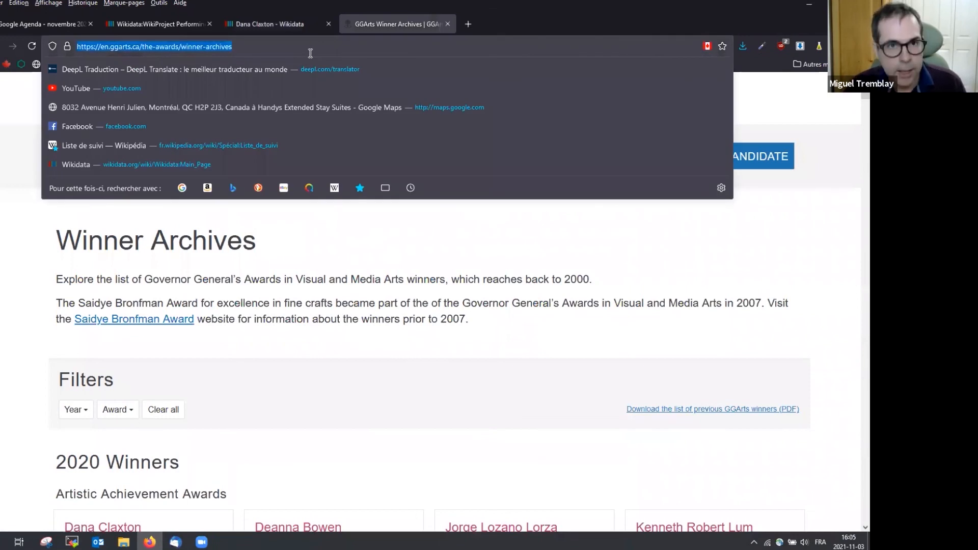
key("ctrl+shift+Tab")
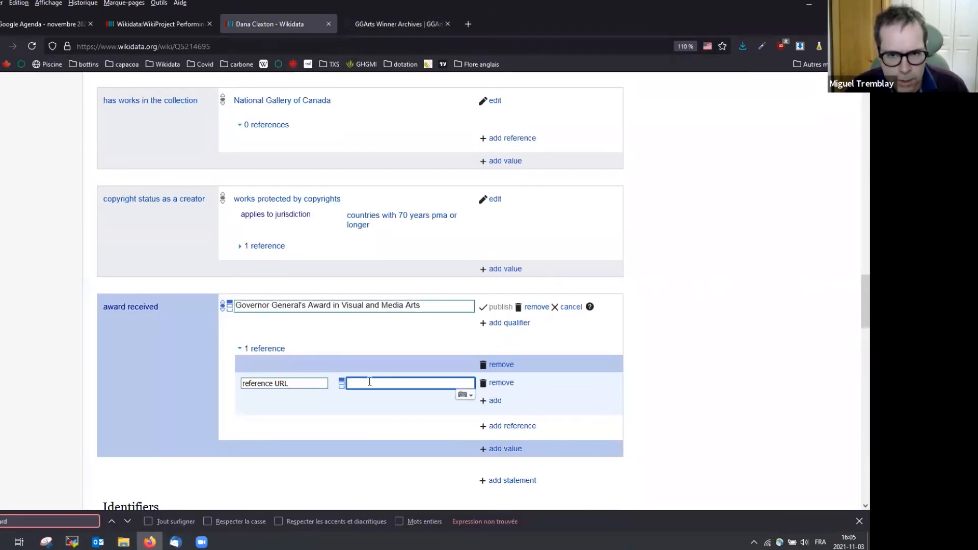
key("ctrl+v")
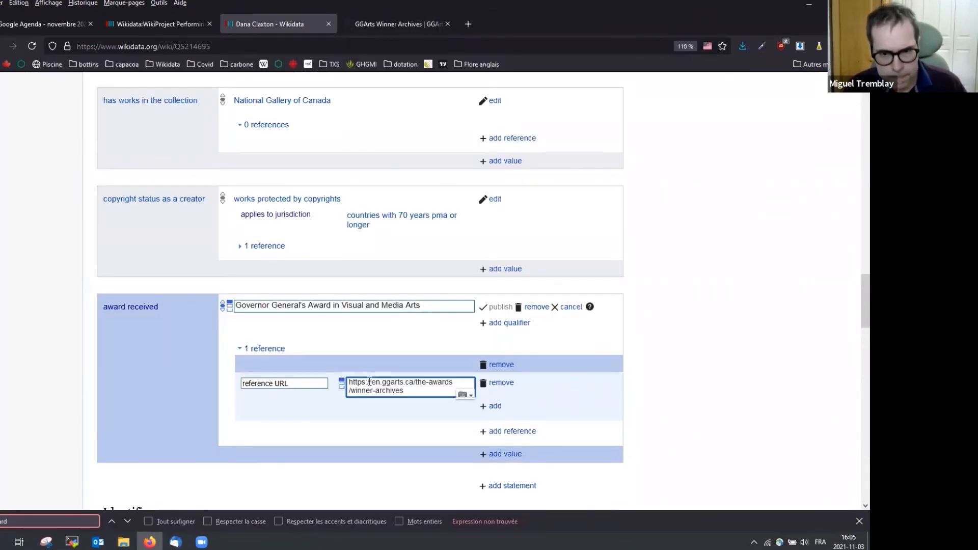
- Add a retrieved date of November 3 2021 to the award statement's reference and publish the change
left_click(494, 408)
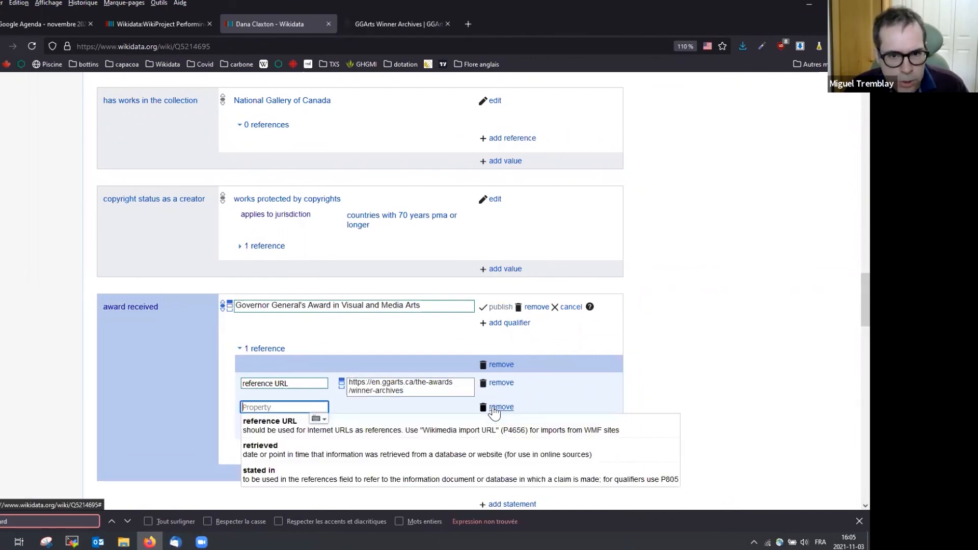
left_click(355, 451)
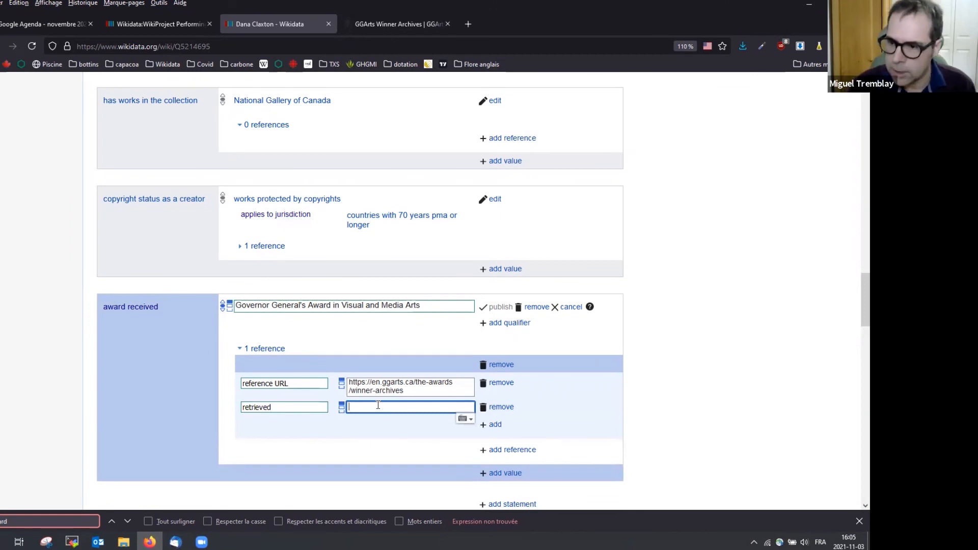
type("Novebm")
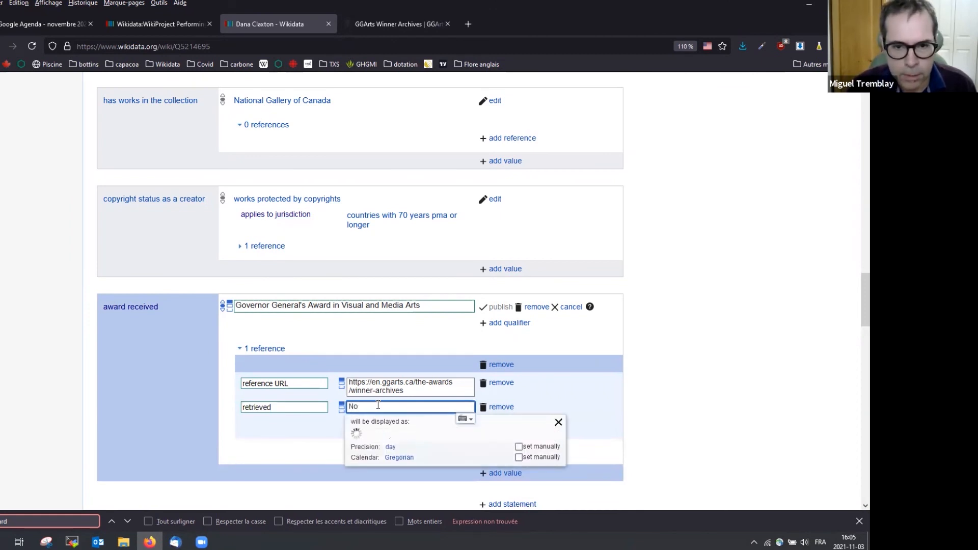
key("BackSpace")
key("BackSpace")
type("mbe")
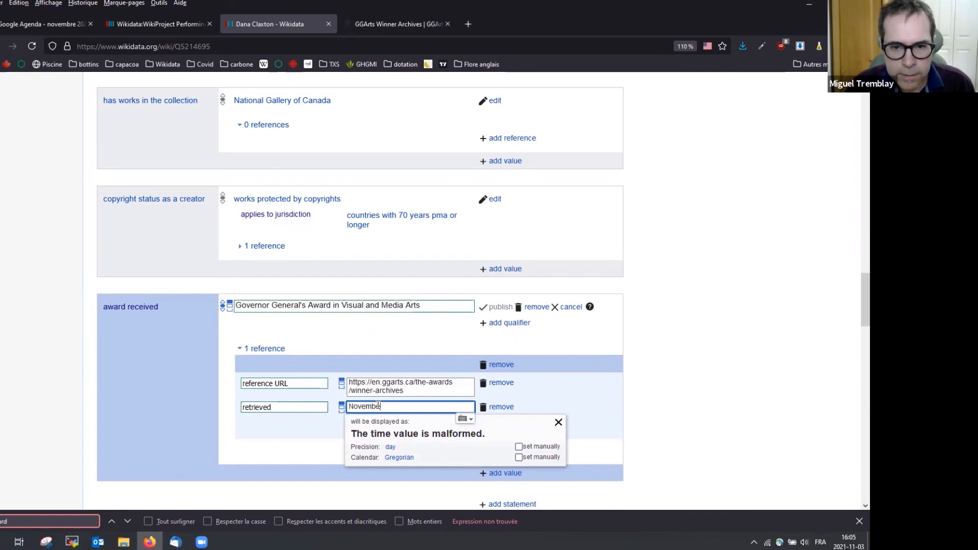
type("r 3 2021")
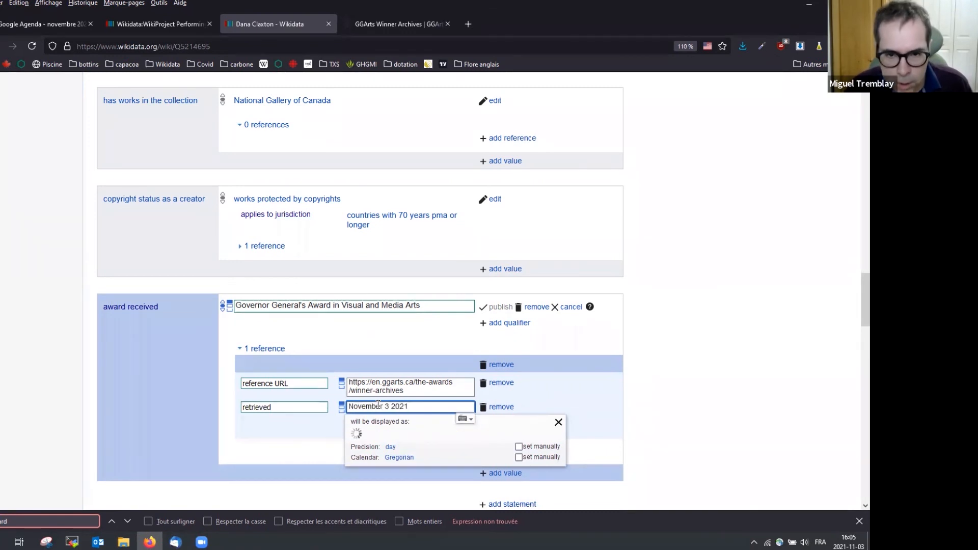
left_click(545, 407)
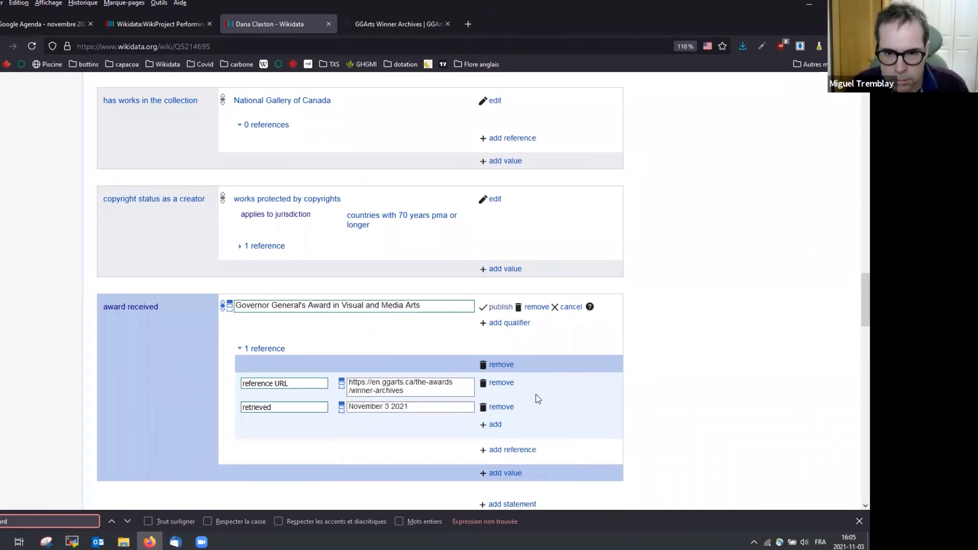
left_click(496, 307)
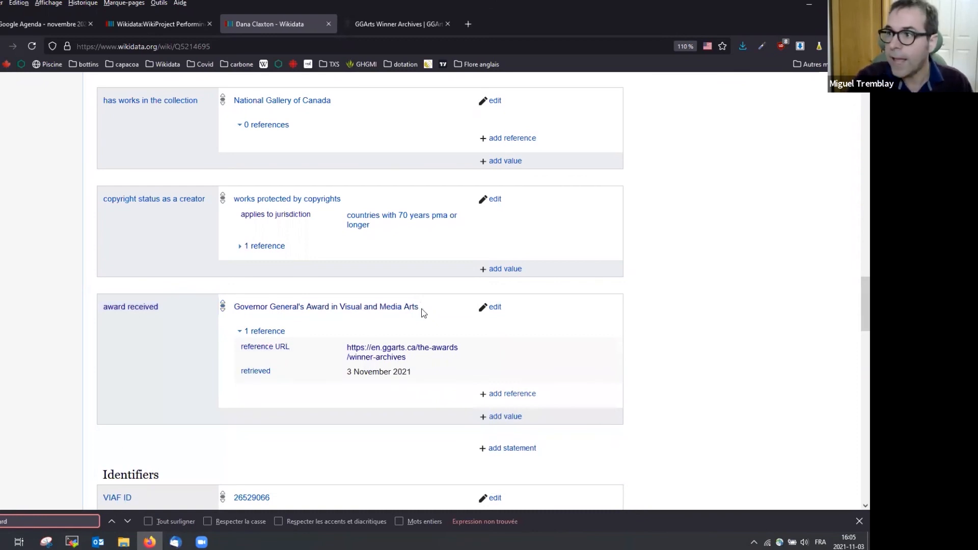
scroll(20, 354, "up", 6)
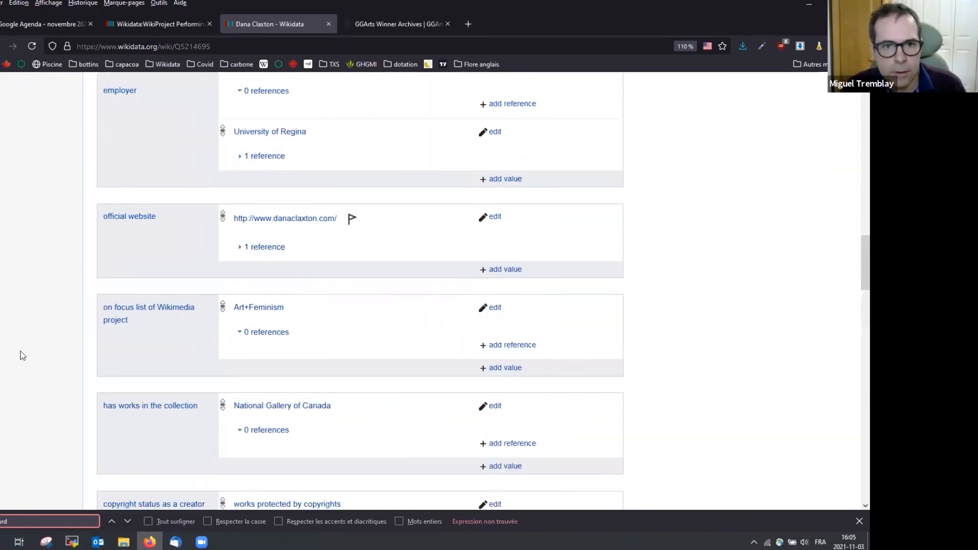
left_click(352, 232)
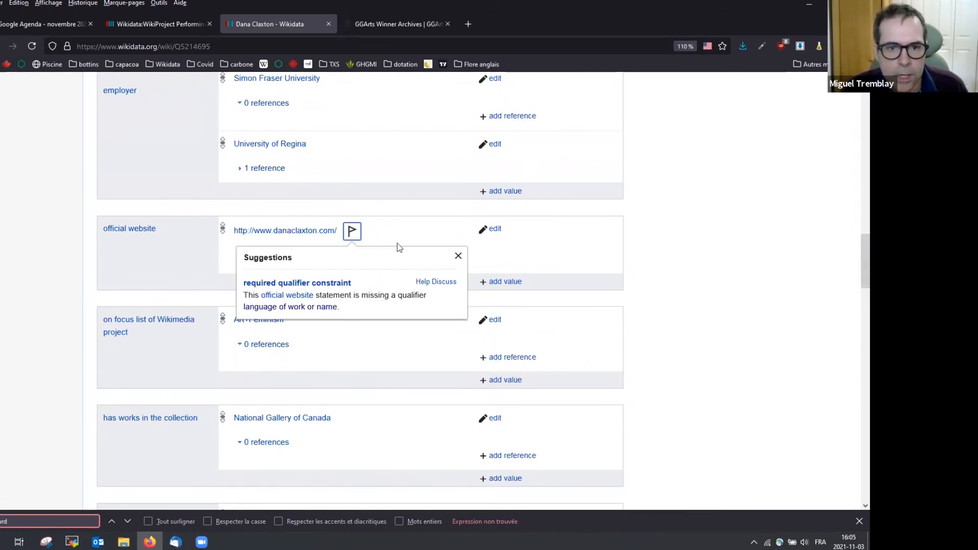
left_click(399, 235)
middle_click(308, 234)
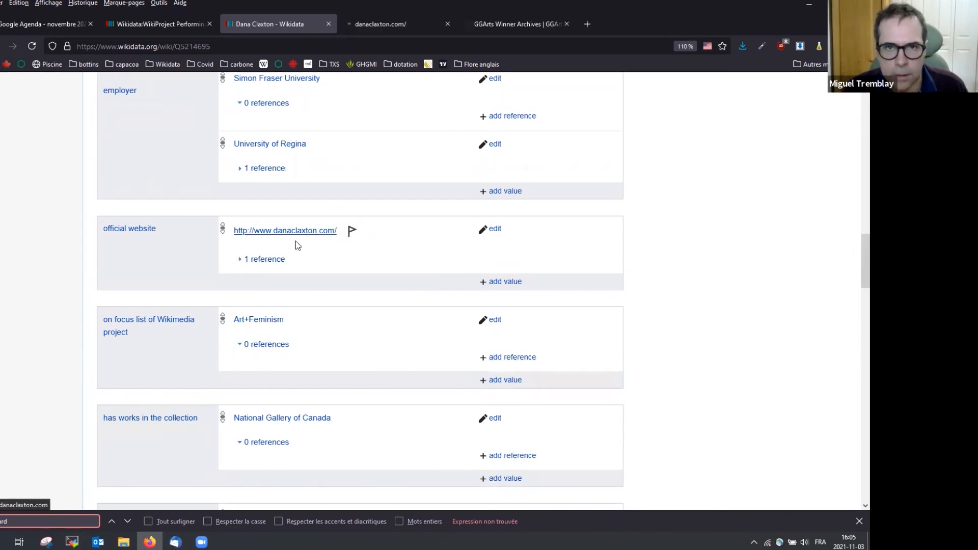
left_click(388, 27)
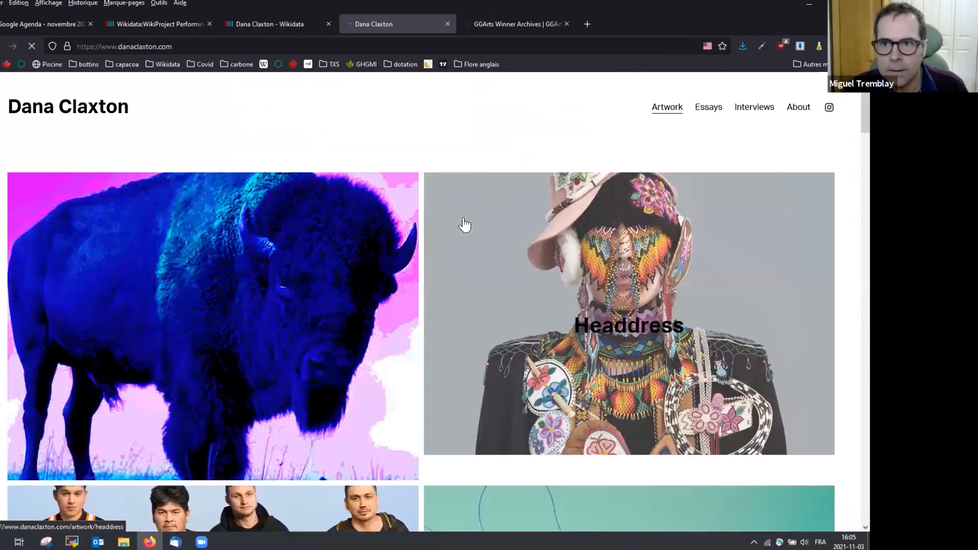
scroll(464, 224, "down", 12)
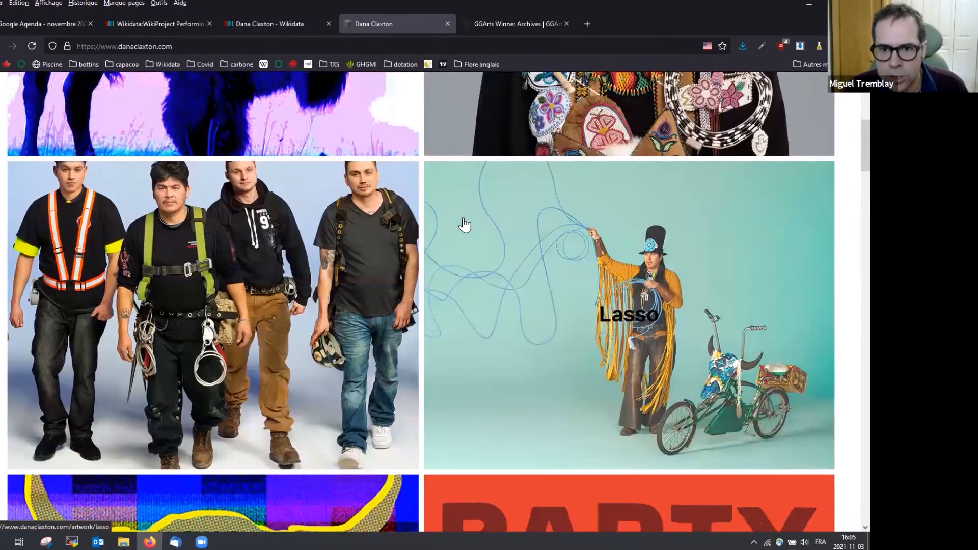
scroll(464, 224, "up", 12)
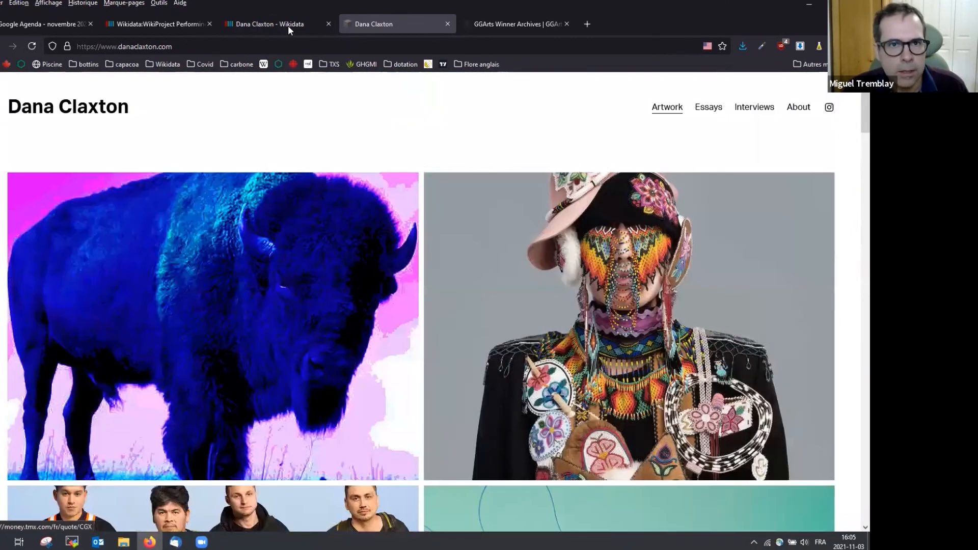
- Add the qualifier language of work or name with value English to the official website statement and publish it
left_click(289, 25)
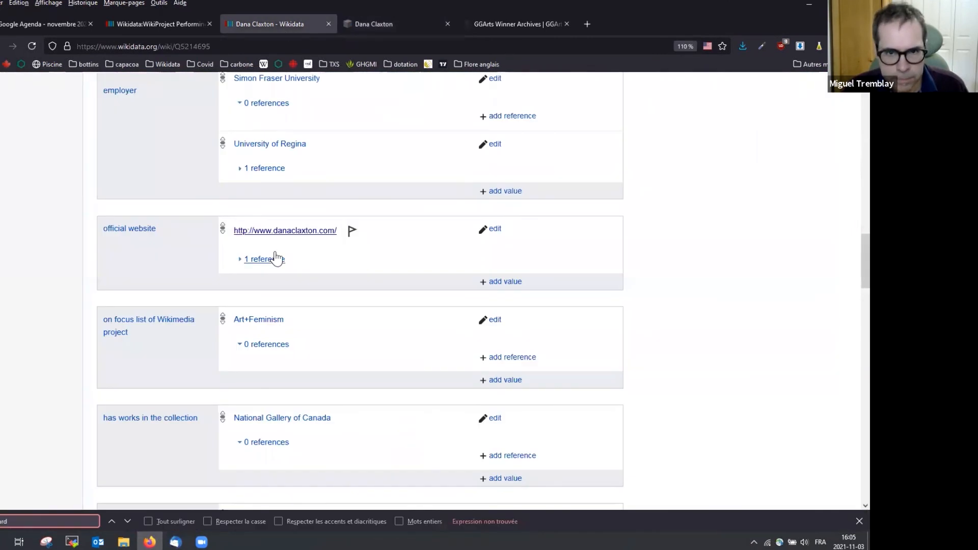
left_click(492, 231)
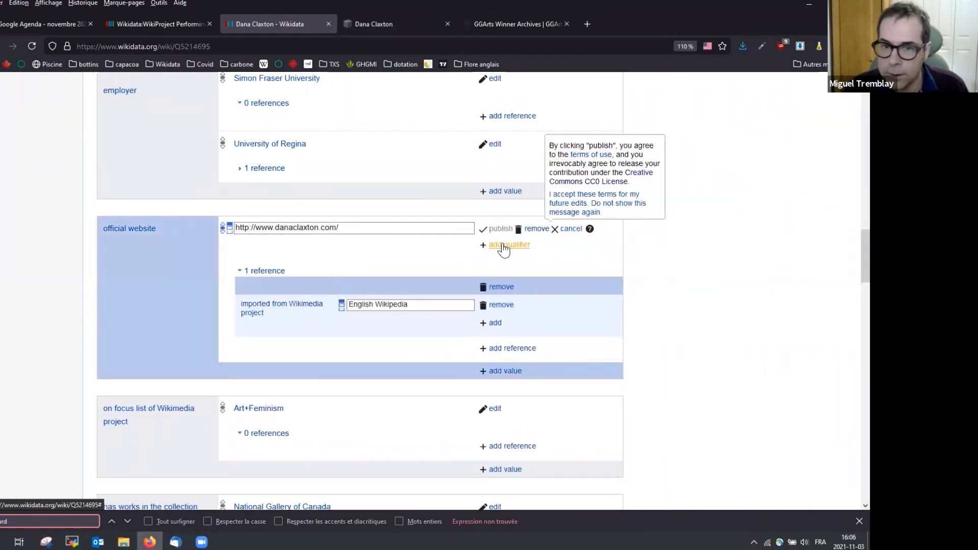
left_click(505, 246)
type("langua")
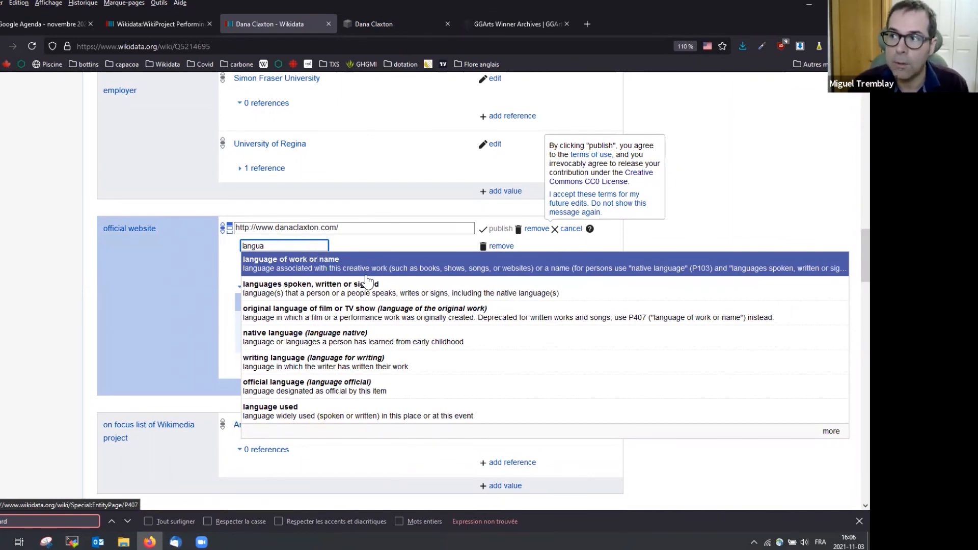
left_click(341, 268)
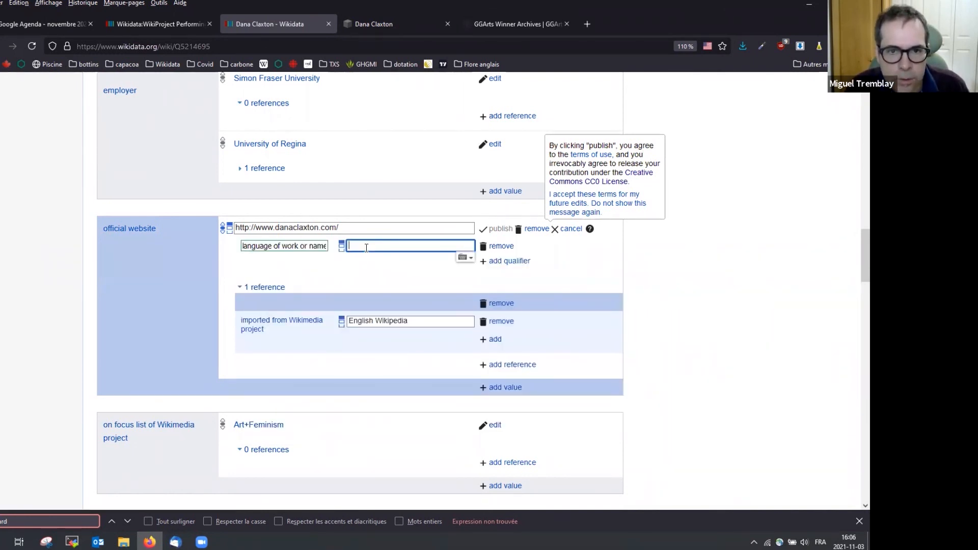
type("english")
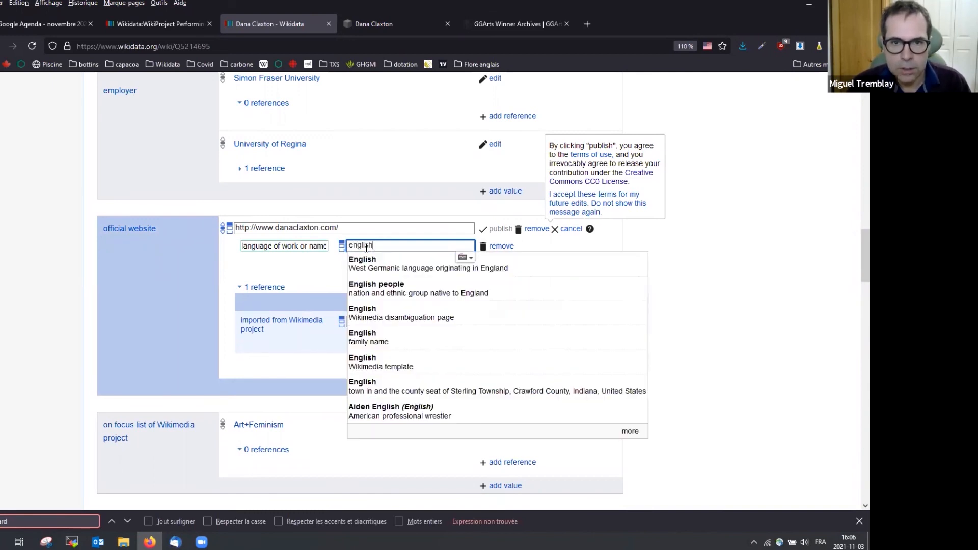
left_click(390, 270)
left_click(485, 234)
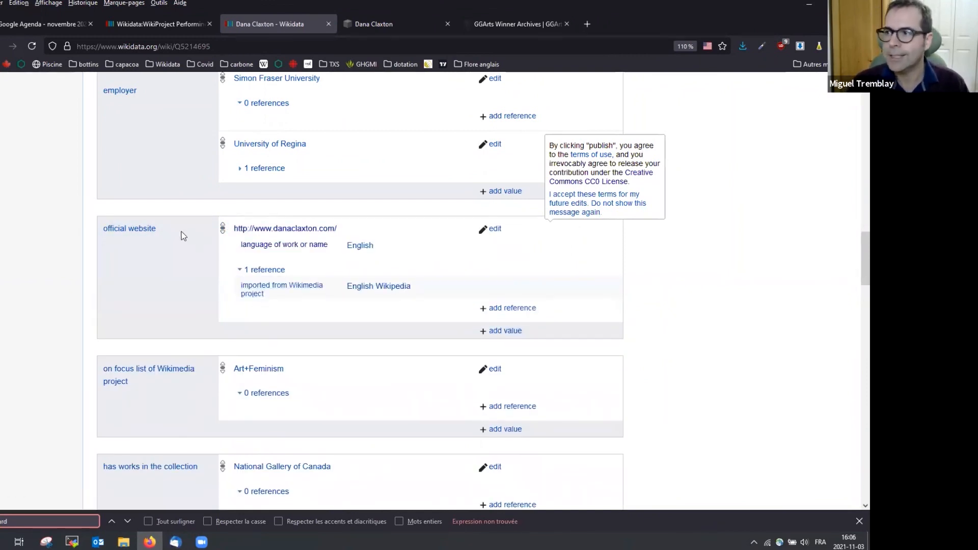
- Review the Dana Claxton item from its labels and descriptions down to the value of its instance of statement
left_click(144, 32)
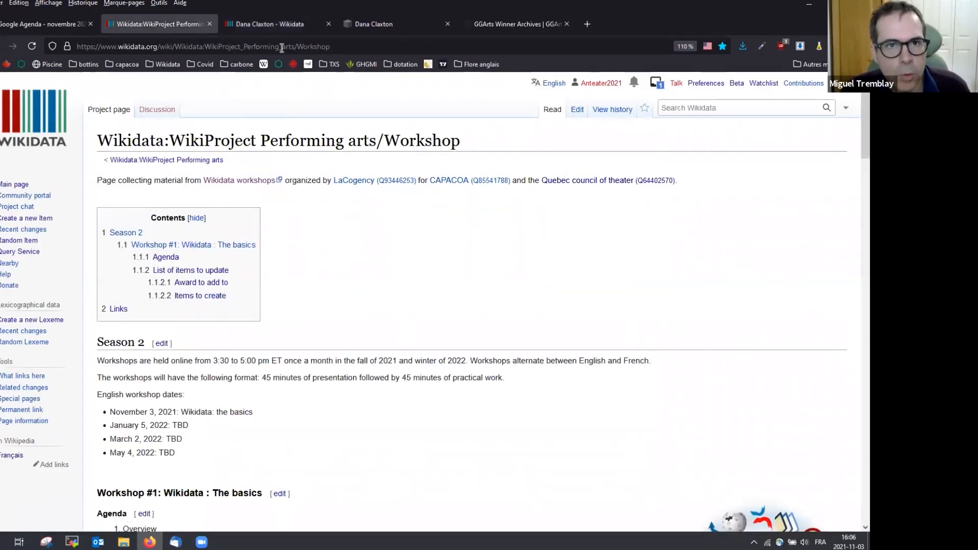
left_click(280, 28)
scroll(38, 297, "up", 7)
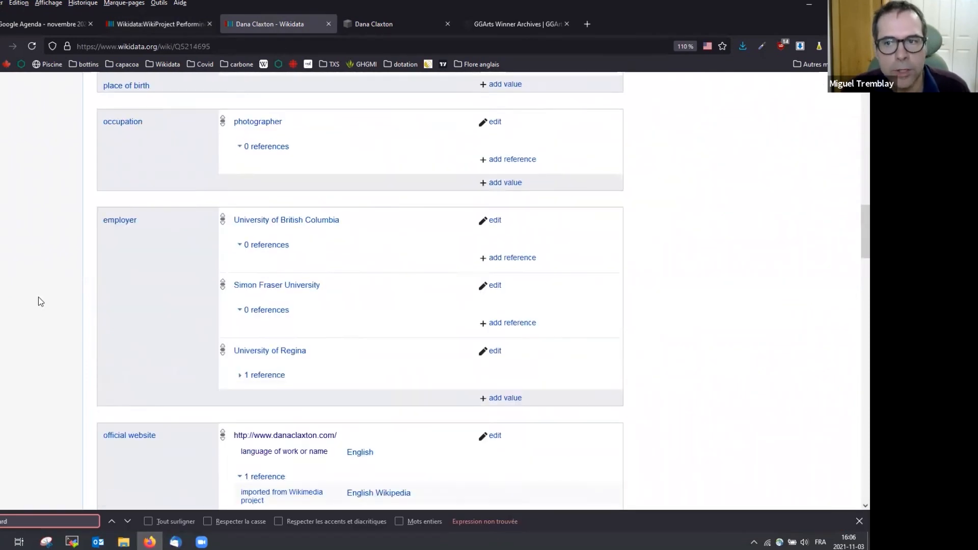
scroll(38, 297, "up", 10)
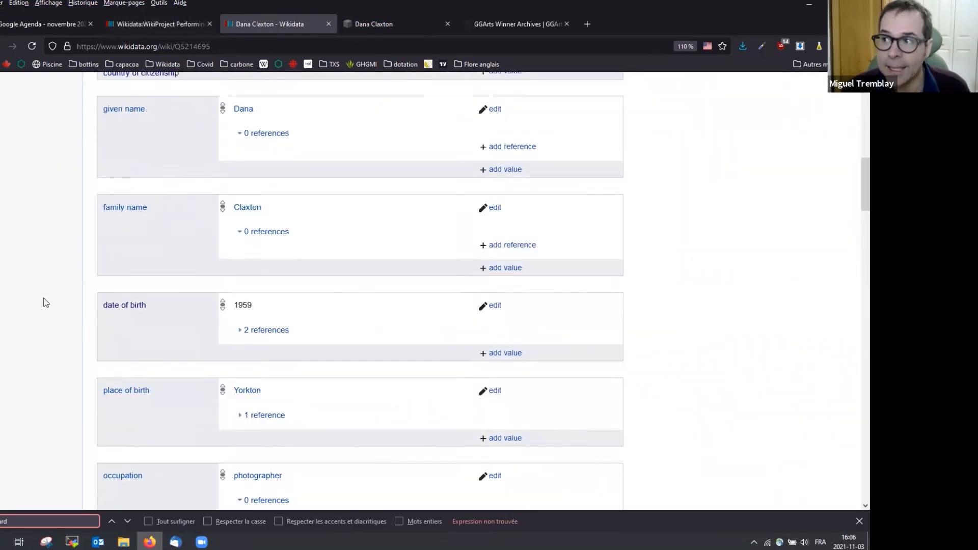
scroll(46, 305, "up", 4)
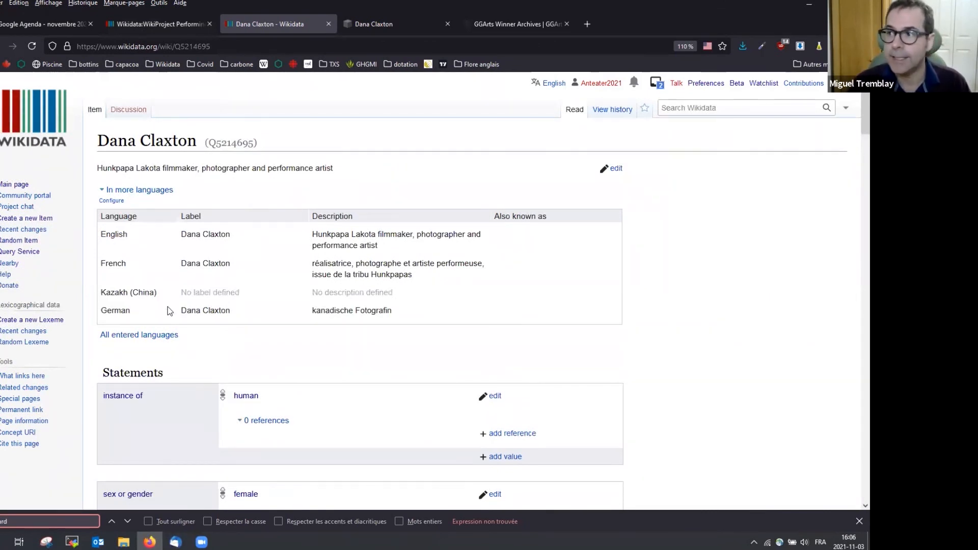
scroll(87, 331, "down", 5)
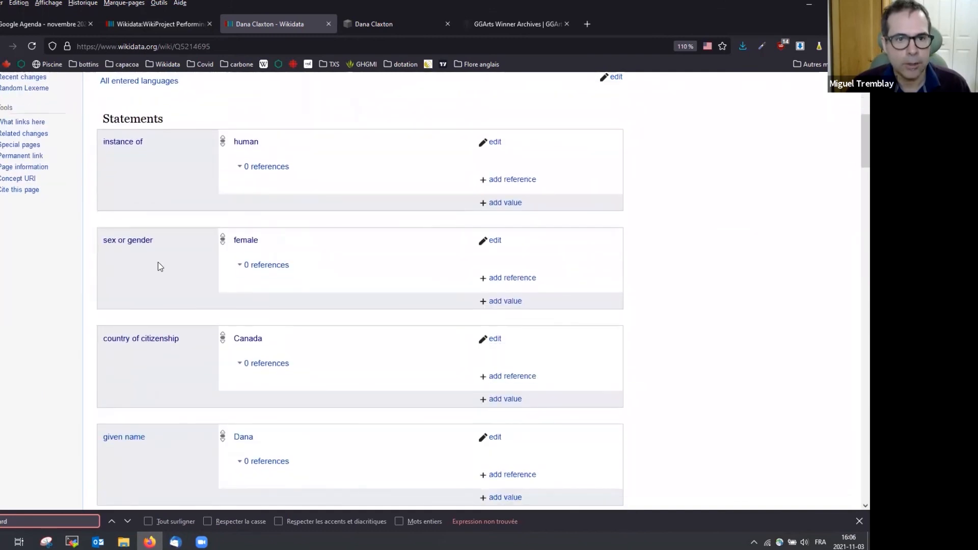
left_click_drag(267, 147, 233, 148)
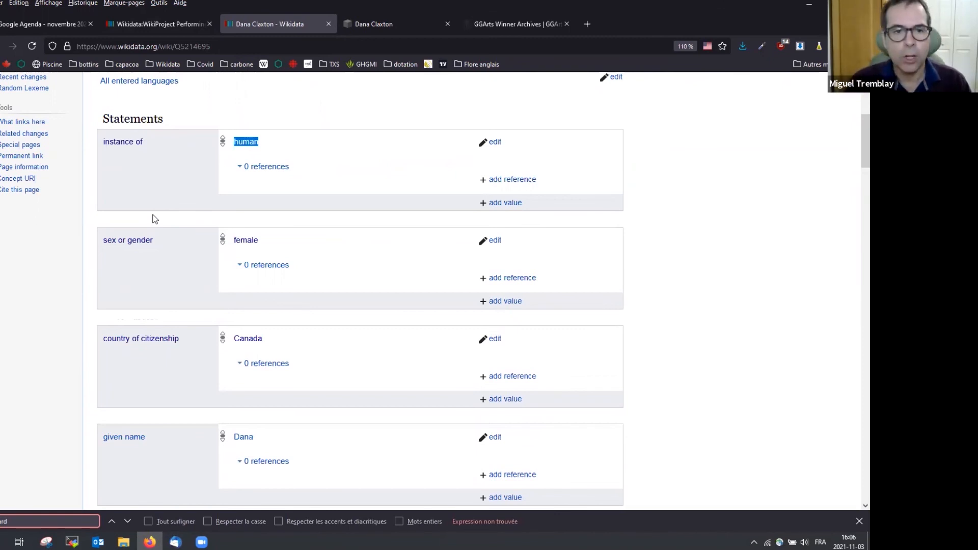
left_click(74, 279)
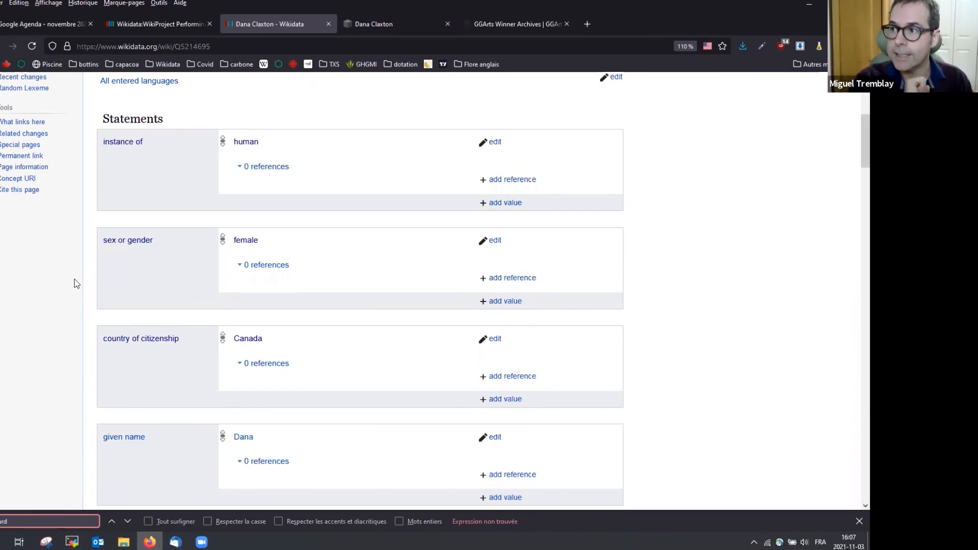
- Look through the item's statements from sex or gender down to award received and the start of the identifiers
scroll(75, 279, "down", 2)
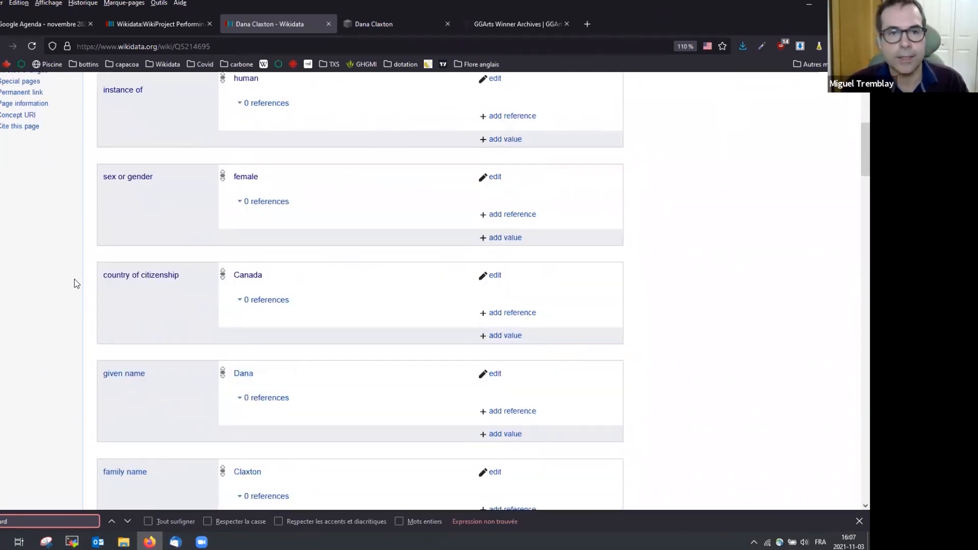
left_click_drag(103, 177, 111, 178)
left_click(52, 256)
scroll(70, 265, "down", 2)
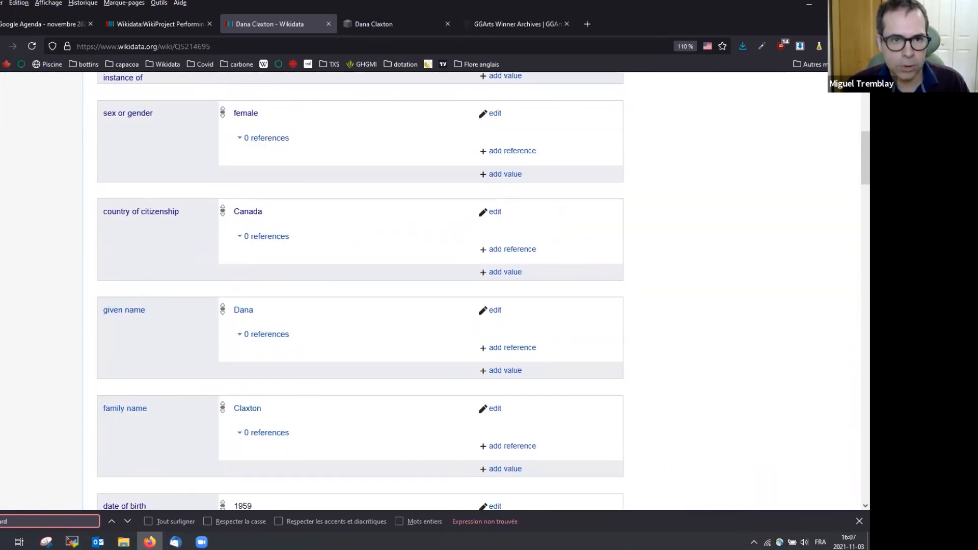
scroll(57, 270, "down", 4)
scroll(153, 244, "down", 2)
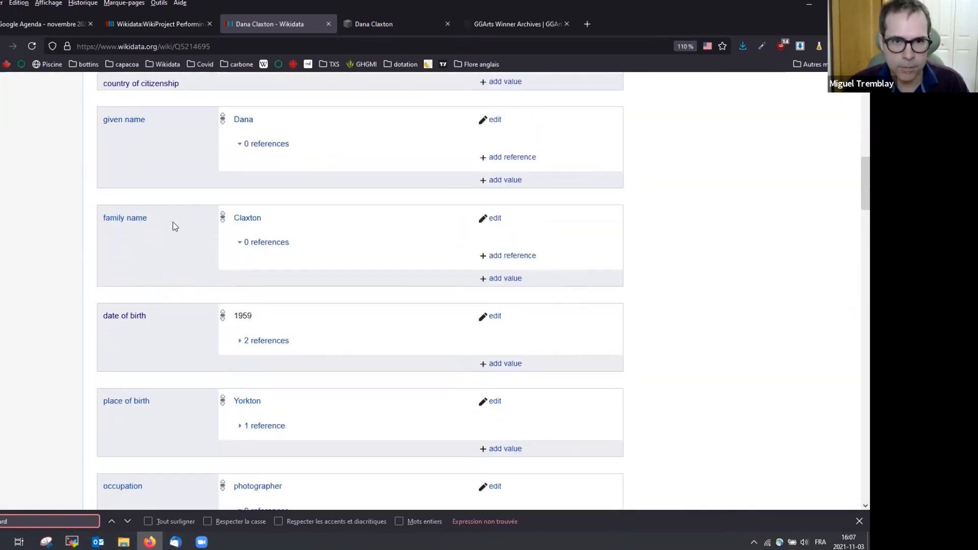
scroll(53, 254, "down", 5)
scroll(38, 237, "down", 10)
scroll(37, 237, "down", 2)
scroll(38, 237, "down", 3)
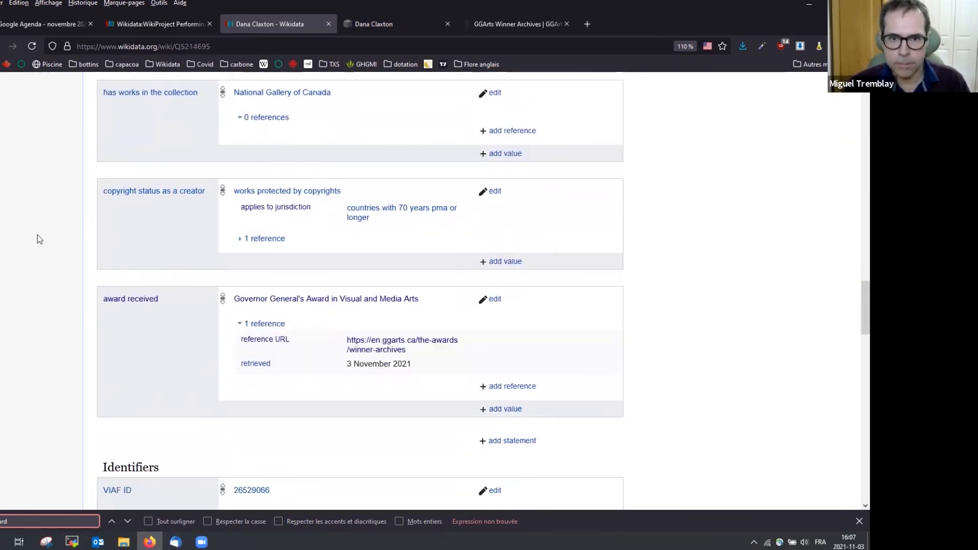
scroll(38, 239, "down", 2)
- Consult the Workshop #1 agenda on the WikiProject Performing arts workshop page down to its Edit an item section
left_click(154, 26)
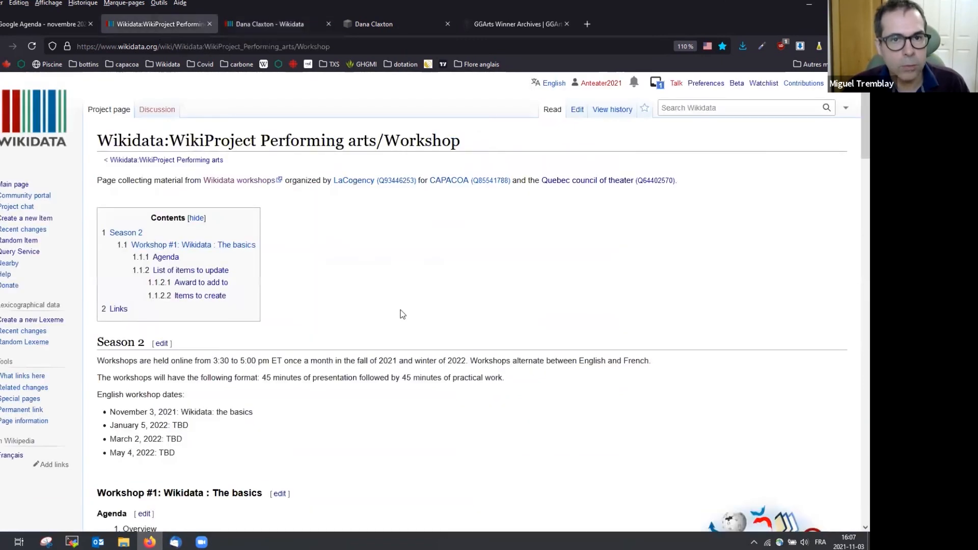
scroll(353, 299, "down", 6)
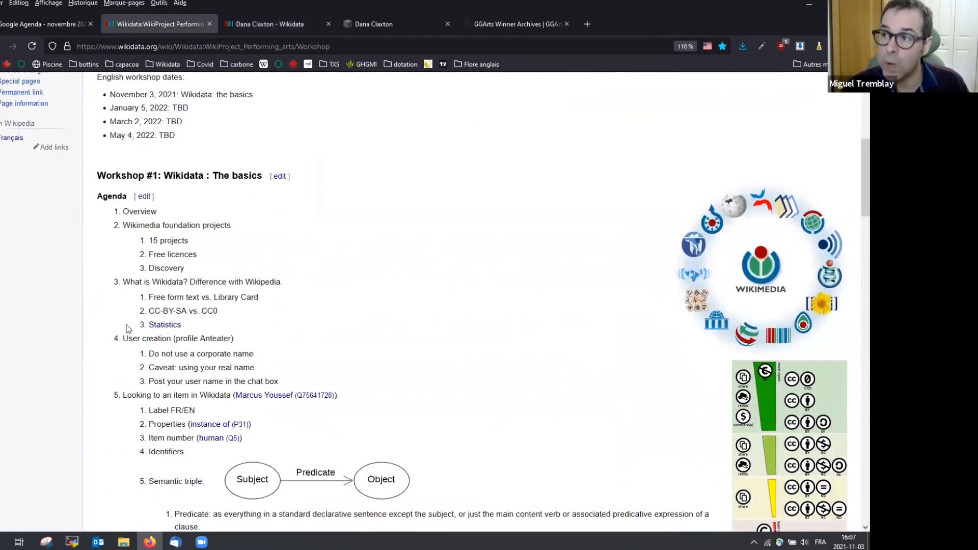
scroll(127, 328, "down", 3)
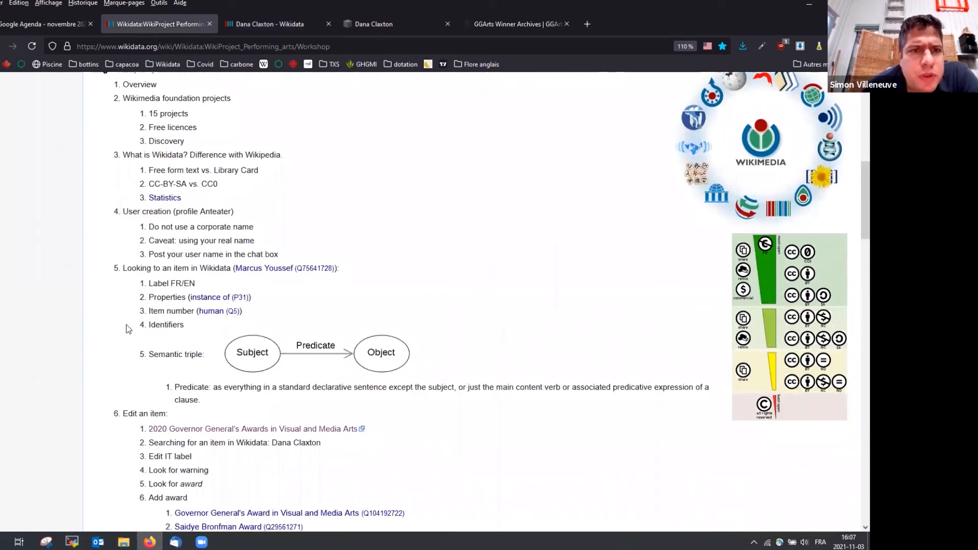
- Close the artist's website tab and check Dana Claxton's award year on the GGArts Winner Archives page
left_click(290, 29)
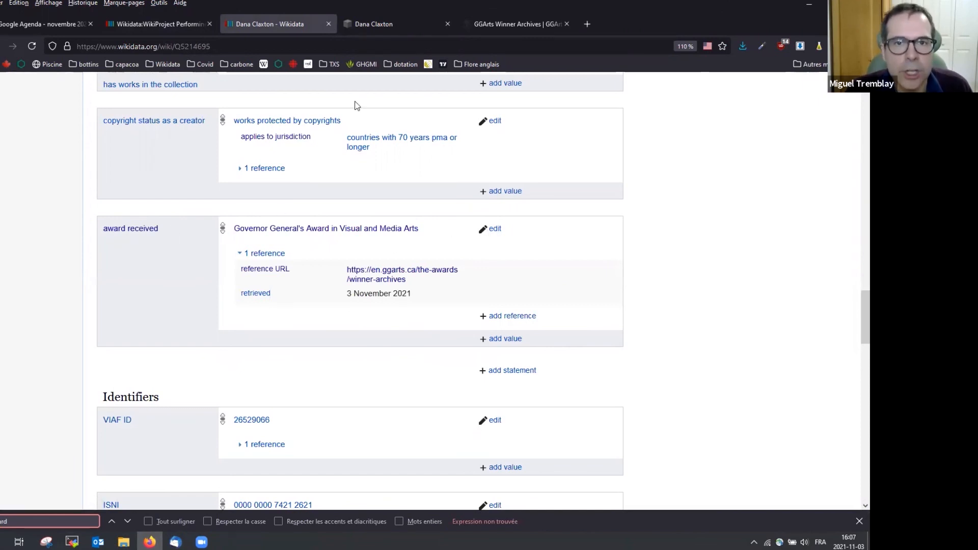
middle_click(405, 21)
key("ctrl+Tab")
scroll(39, 328, "down", 4)
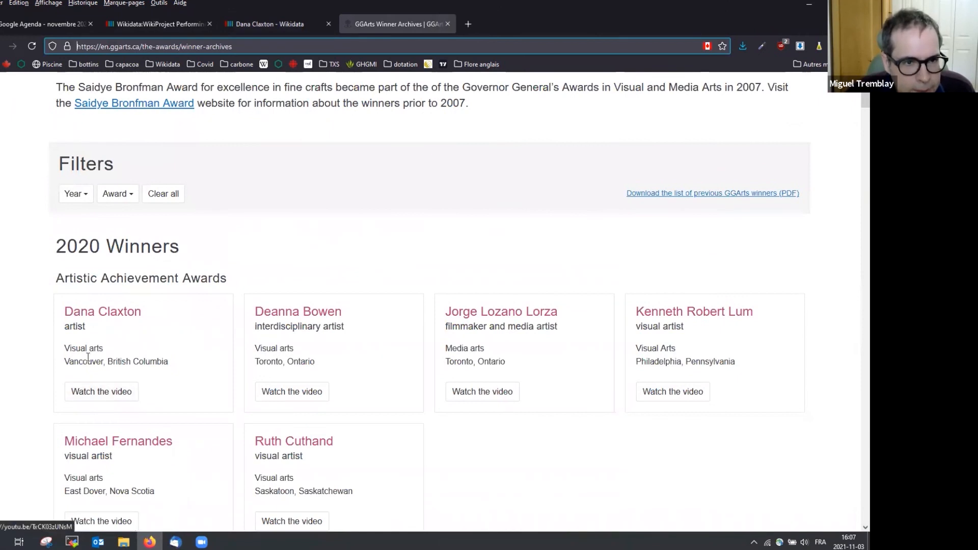
left_click_drag(102, 246, 57, 247)
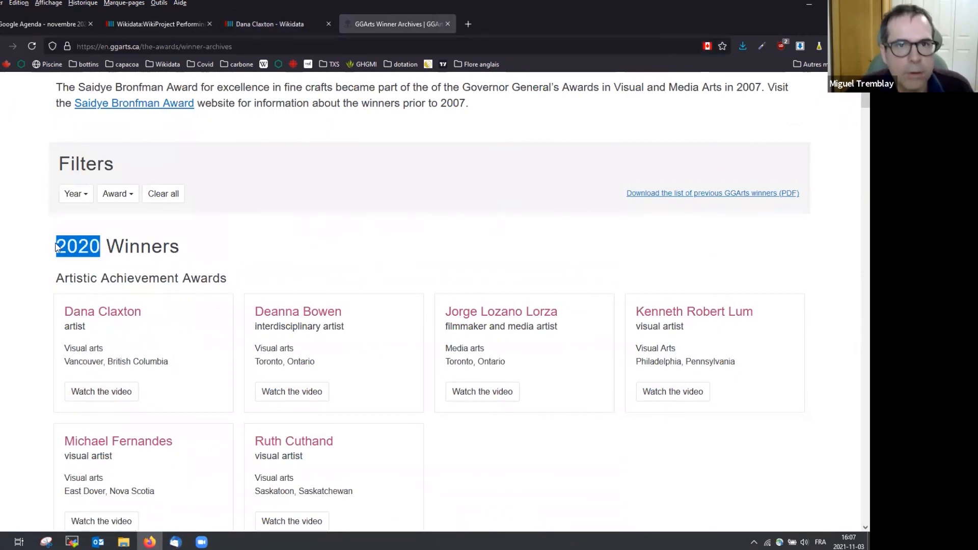
- Add the qualifier point in time with value 2020 to the item's award received statement and publish it
left_click(254, 26)
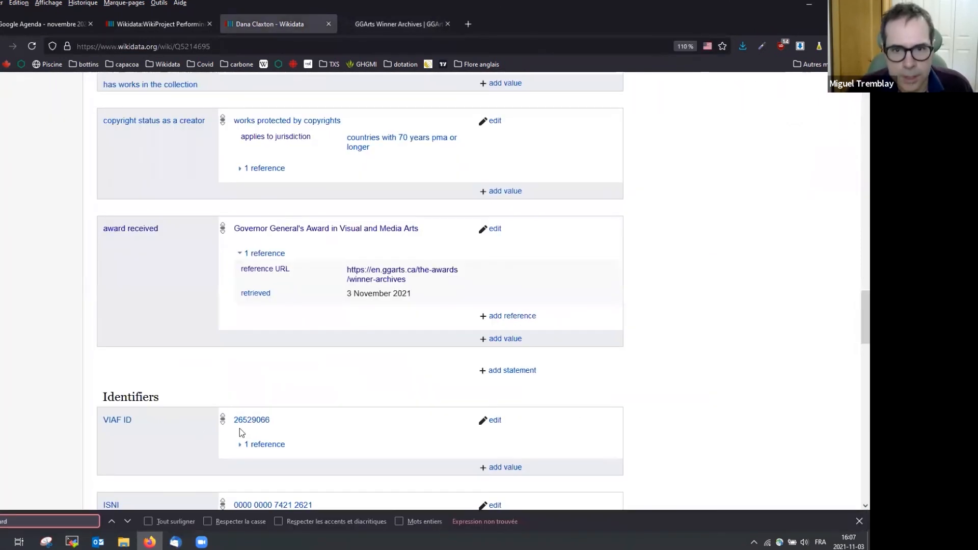
left_click(495, 228)
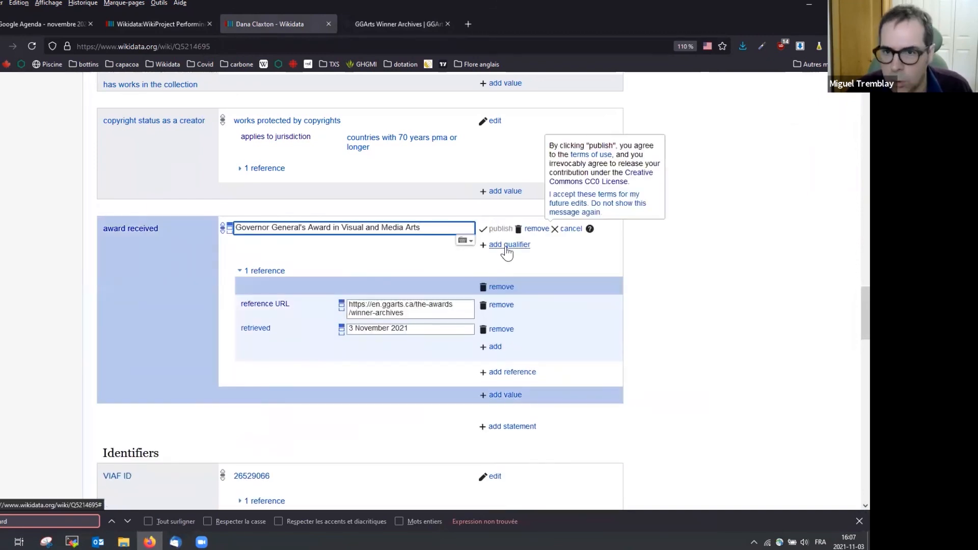
left_click(505, 246)
type("year")
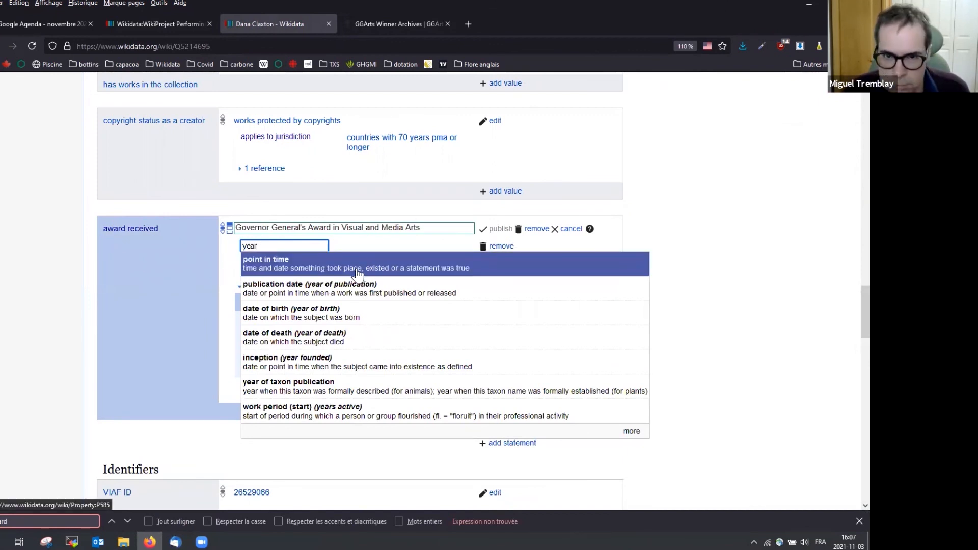
left_click(358, 274)
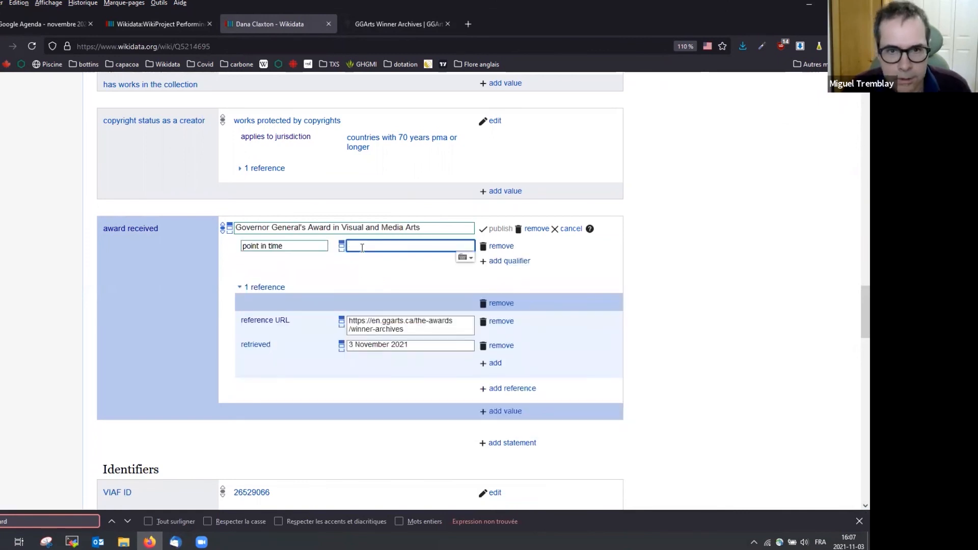
type("2020")
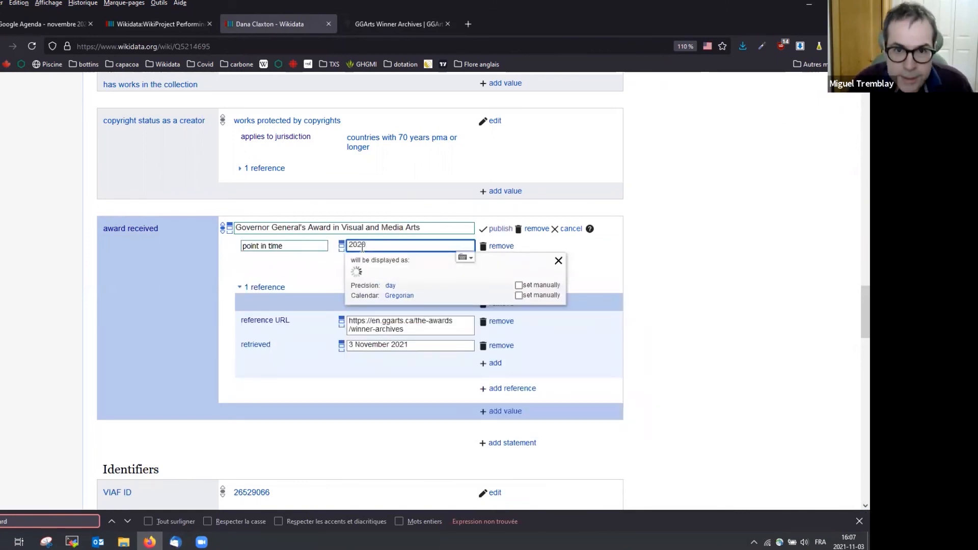
left_click(503, 230)
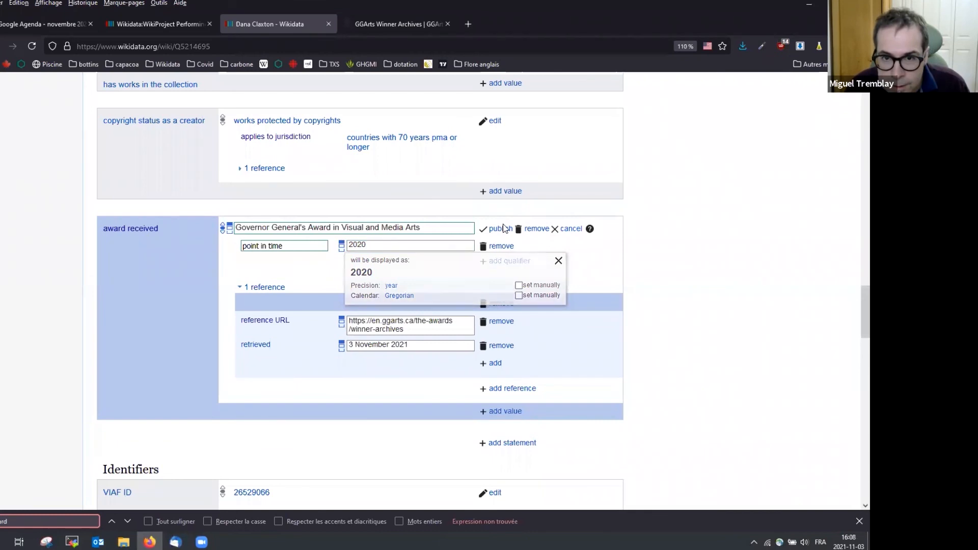
left_click(501, 230)
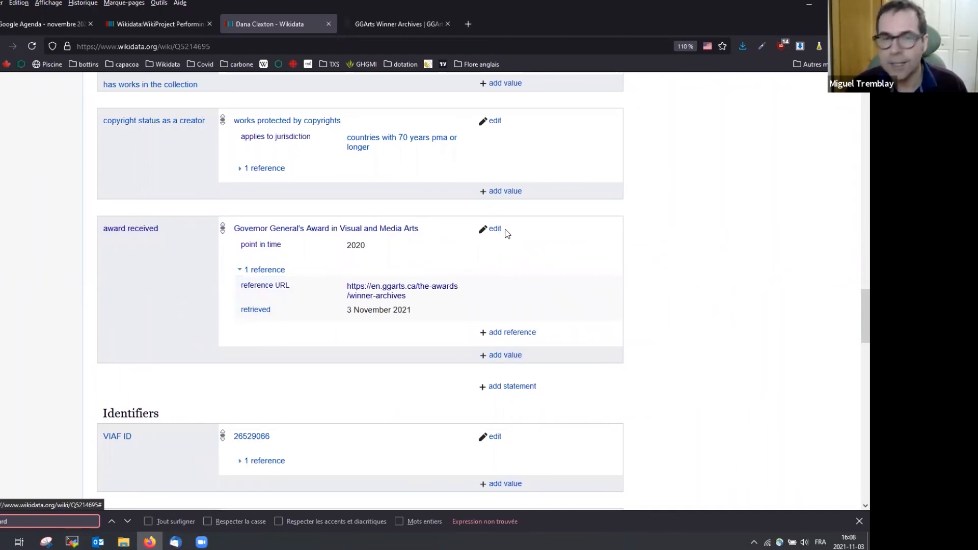
- Review the Award to add to list on the workshop page and copy the name Dana Claxton from its first entry
key("ctrl+shift+Tab")
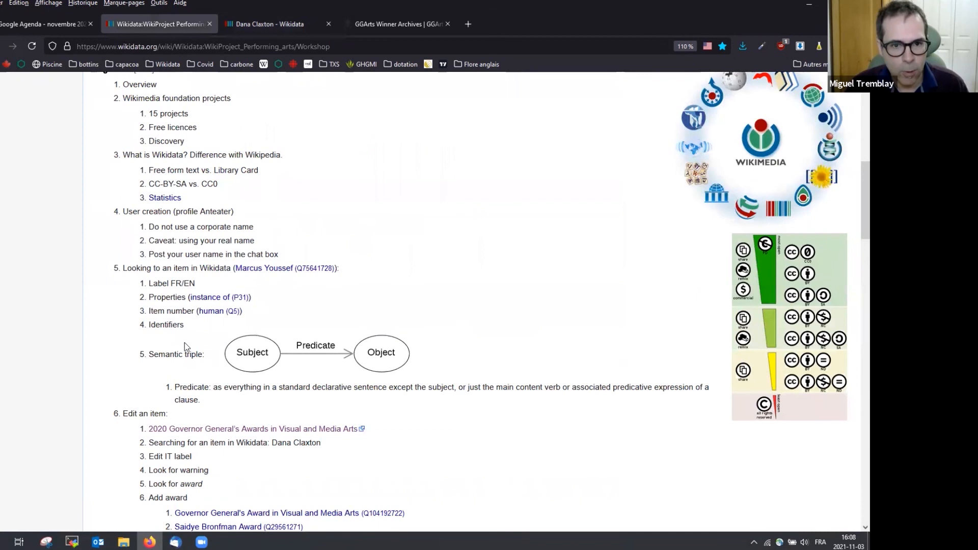
scroll(59, 360, "down", 3)
scroll(59, 360, "down", 6)
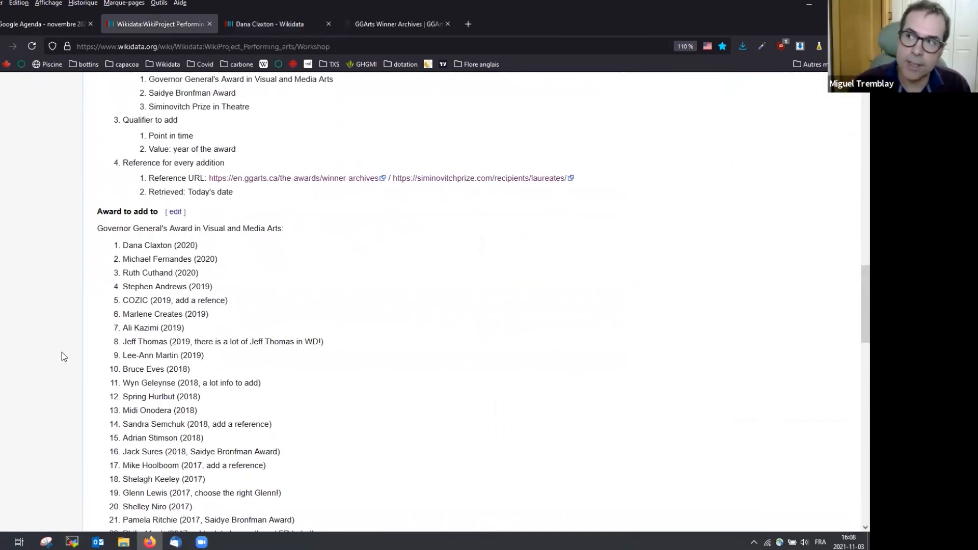
scroll(62, 352, "down", 2)
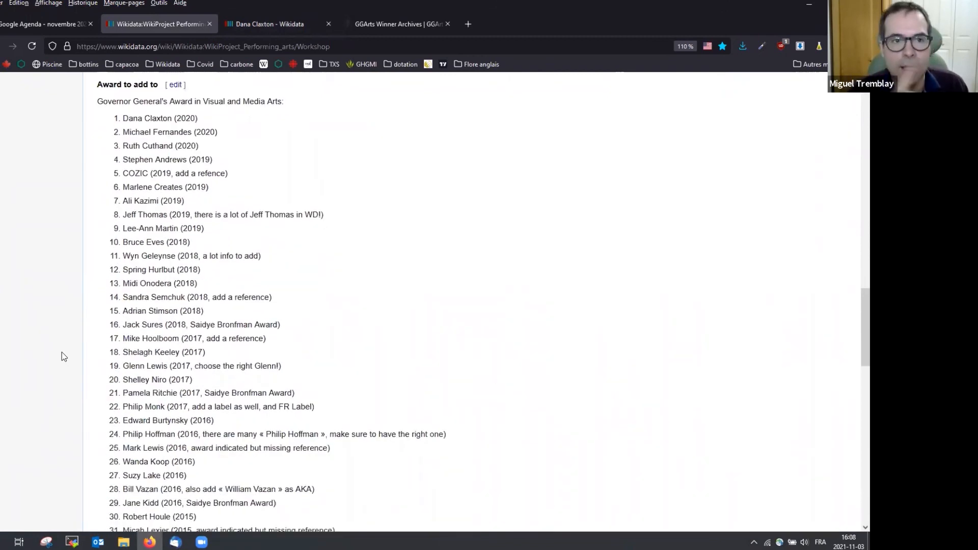
scroll(62, 352, "up", 1)
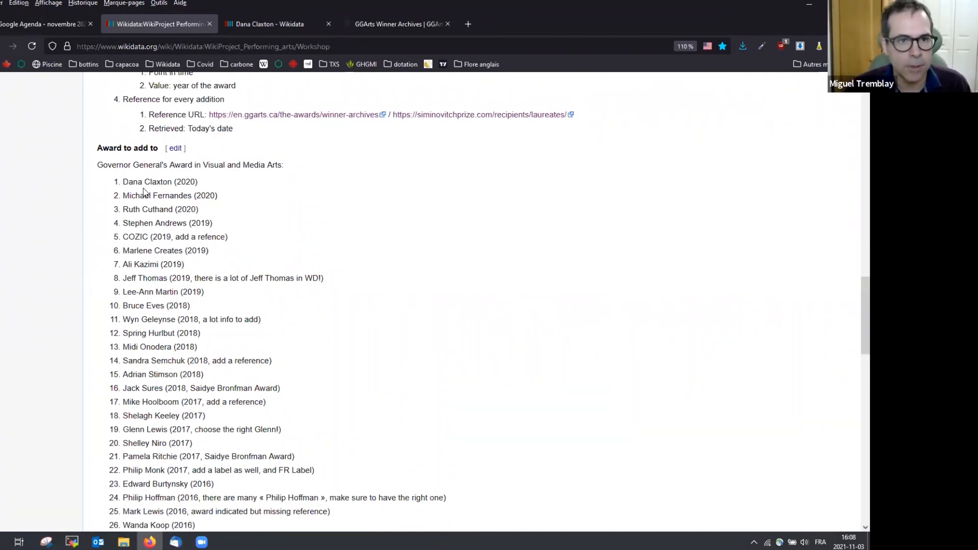
left_click_drag(172, 182, 123, 185)
key("ctrl+c")
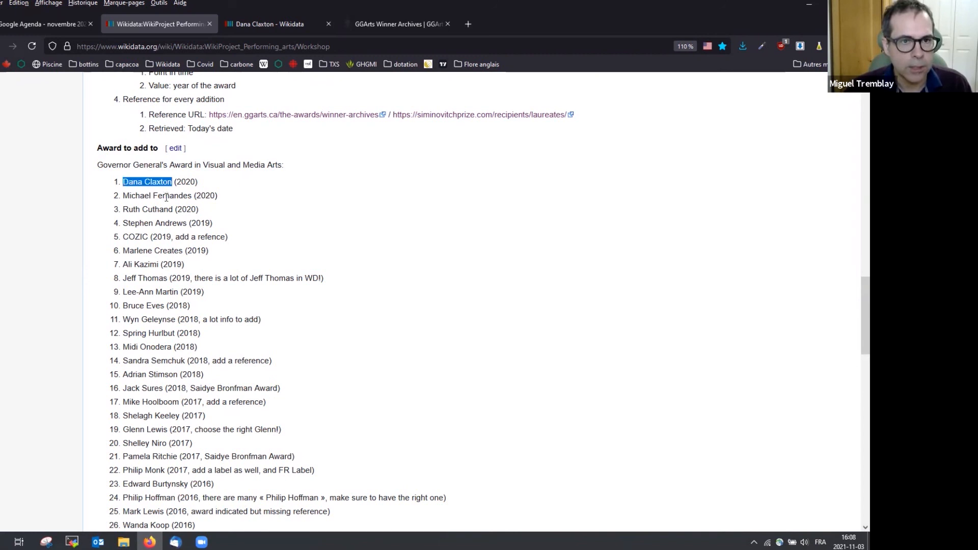
- Search Wikidata for the copied name Dana Claxton so that matching items are suggested
scroll(467, 305, "up", 8)
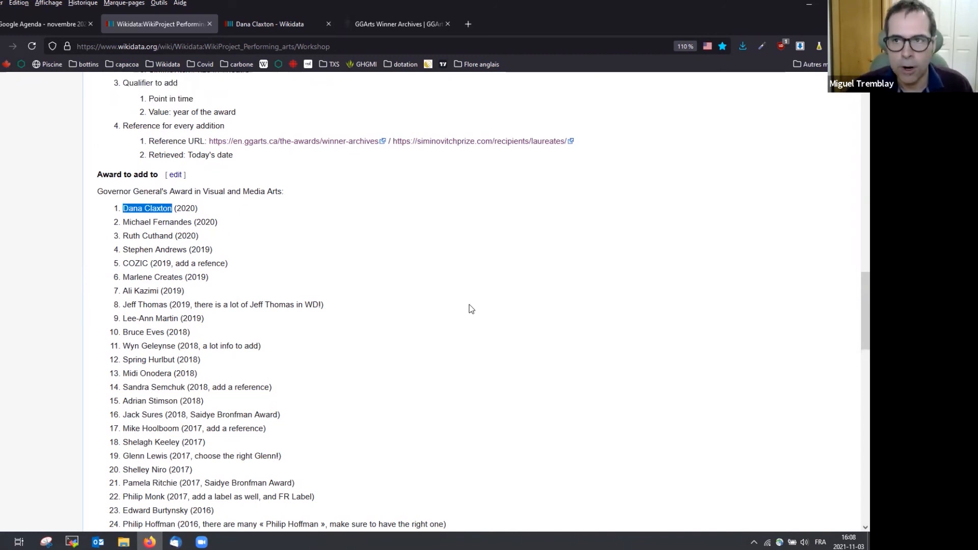
scroll(639, 208, "up", 10)
left_click(713, 109)
key("ctrl+v")
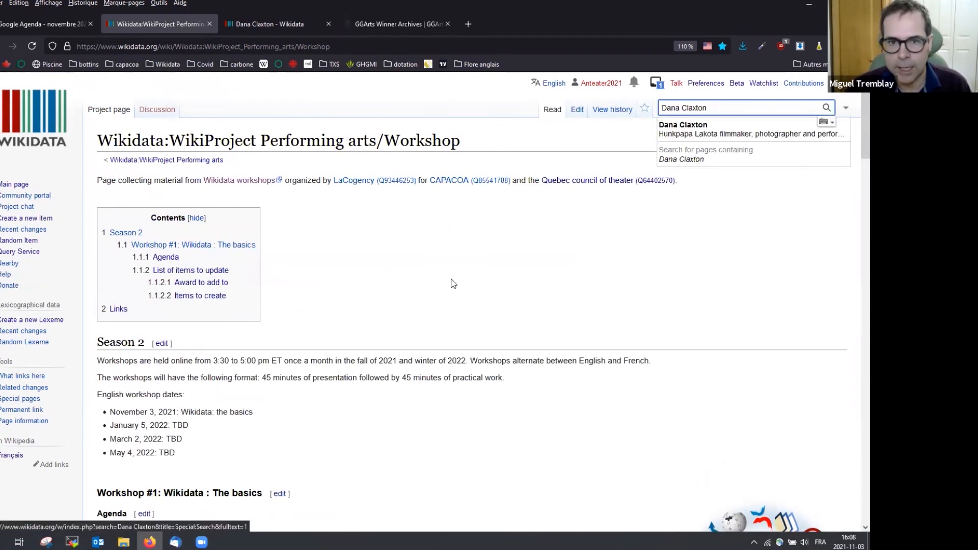
left_click(272, 327)
scroll(271, 329, "down", 1)
scroll(270, 328, "down", 20)
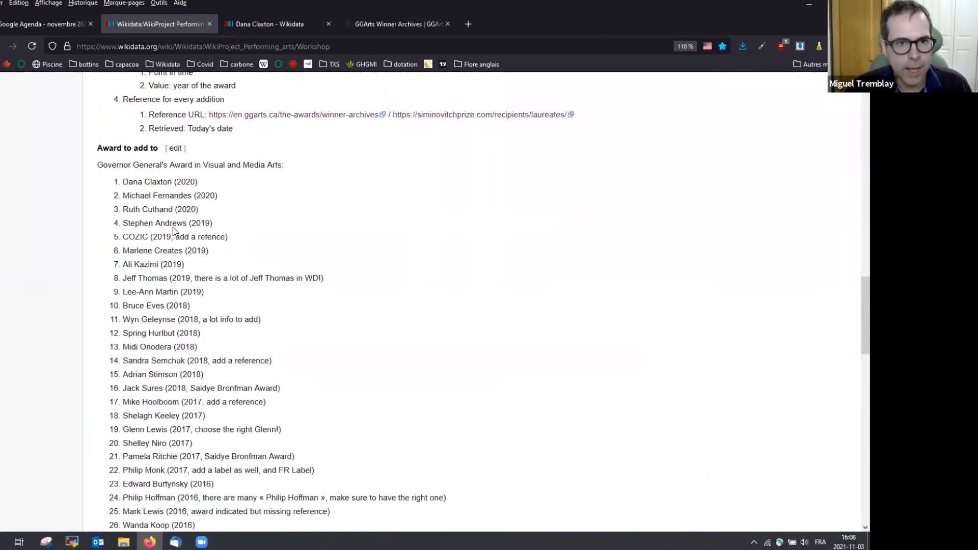
double_click(202, 195)
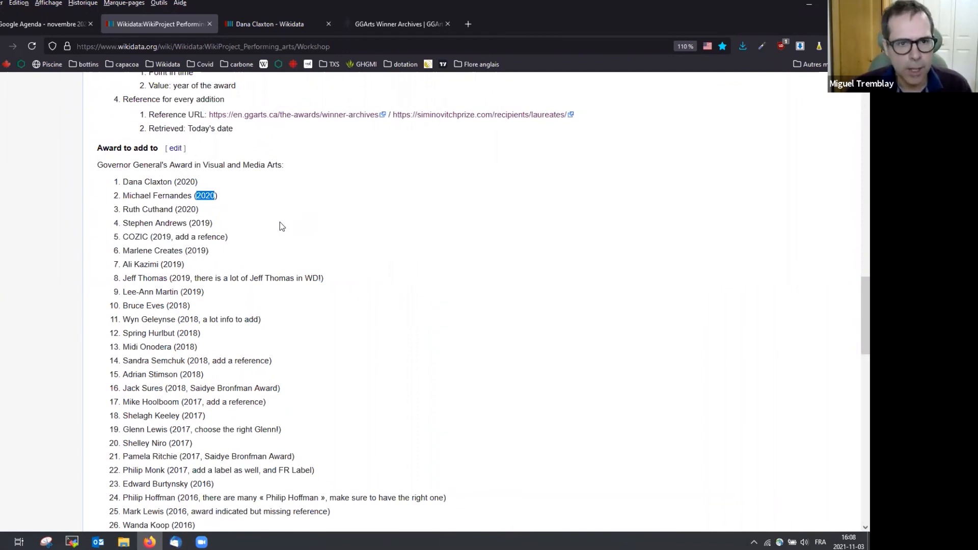
- Highlight the year and editing note beside Wyn Geleynse in the Governor General's Award list
scroll(280, 222, "down", 3)
left_click(283, 248)
scroll(283, 249, "down", 1)
scroll(283, 248, "down", 2)
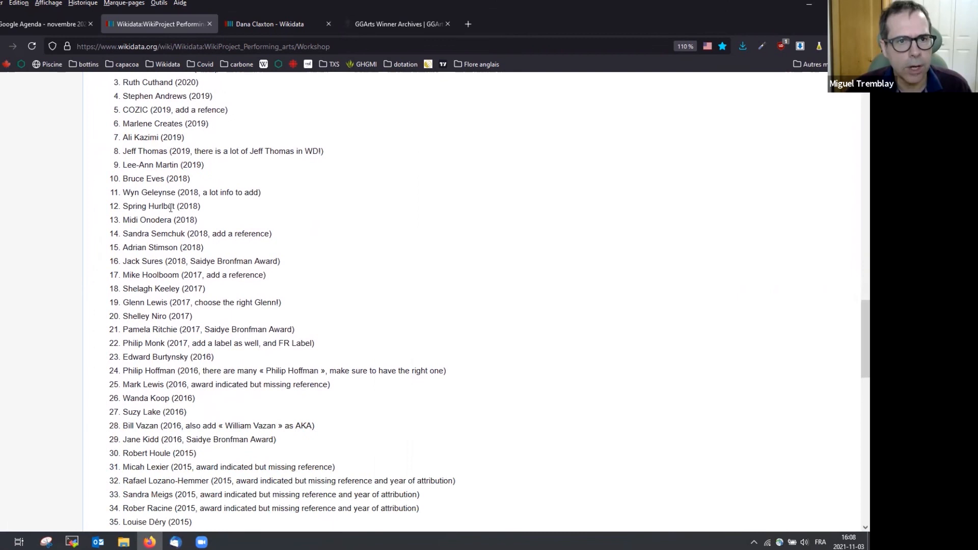
left_click_drag(180, 192, 258, 193)
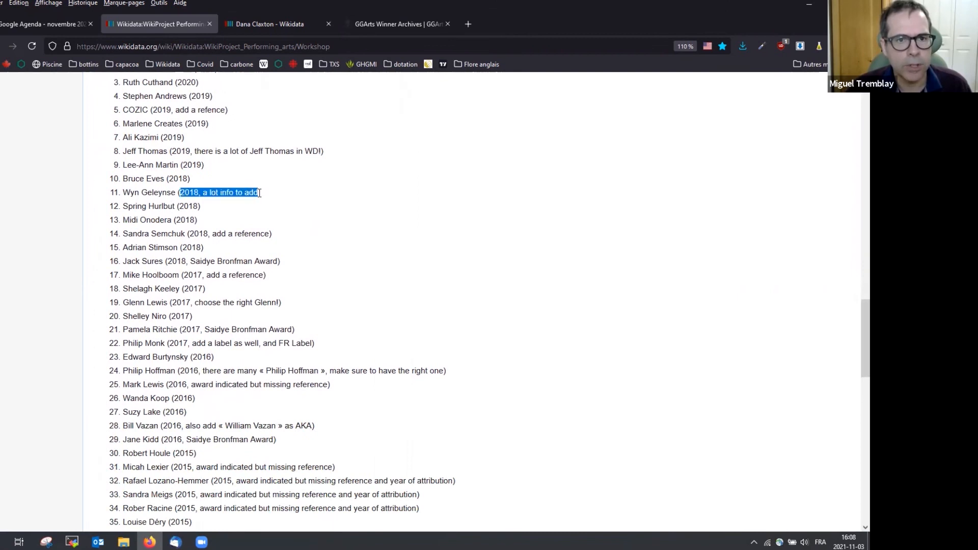
- Review the notes on the remaining Governor General's Award recipients and continue past the Siminovitch Prize in Theatre list
scroll(312, 219, "down", 5)
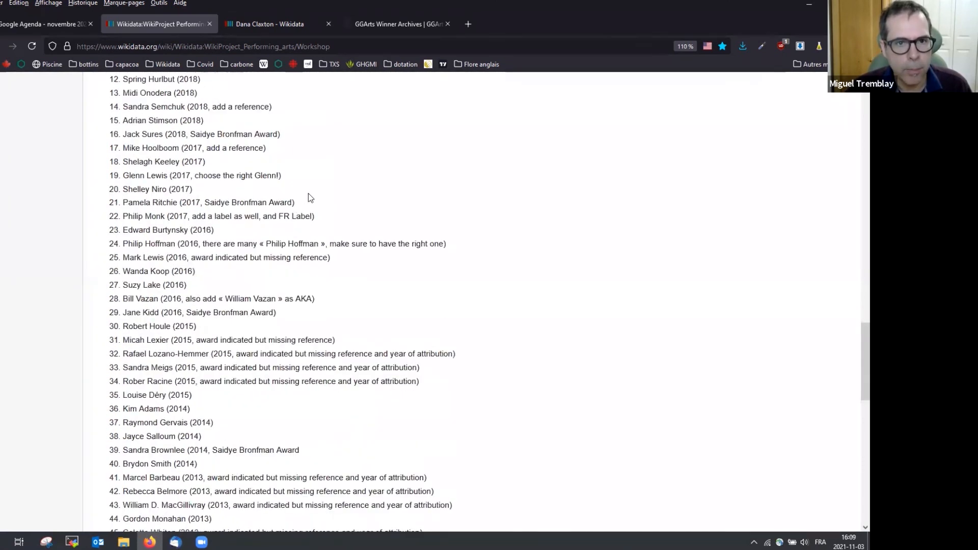
scroll(308, 193, "down", 3)
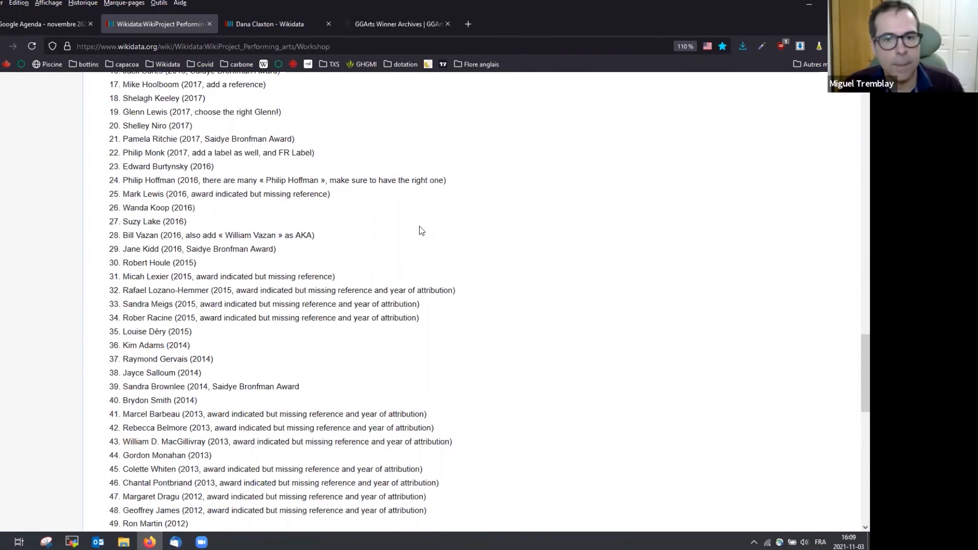
scroll(418, 227, "down", 3)
scroll(419, 230, "down", 2)
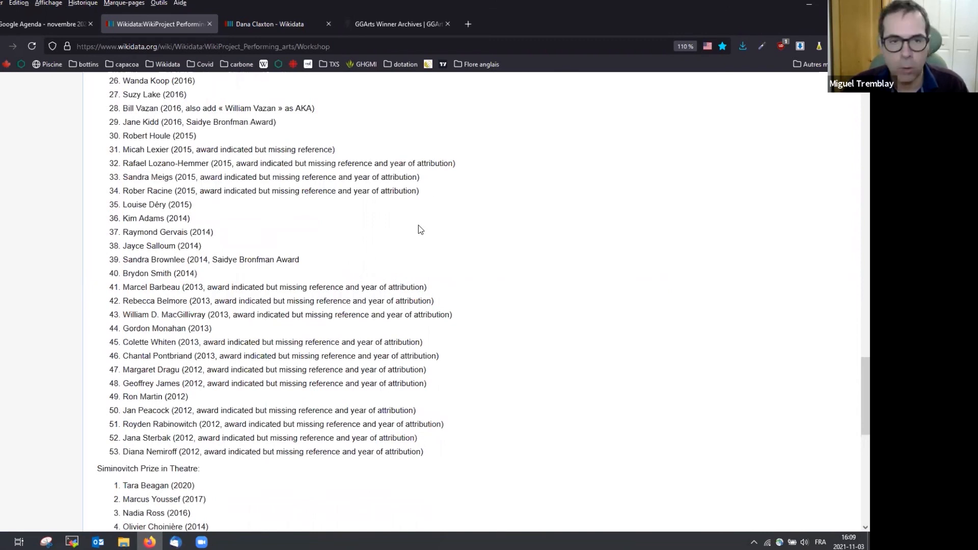
scroll(418, 230, "down", 10)
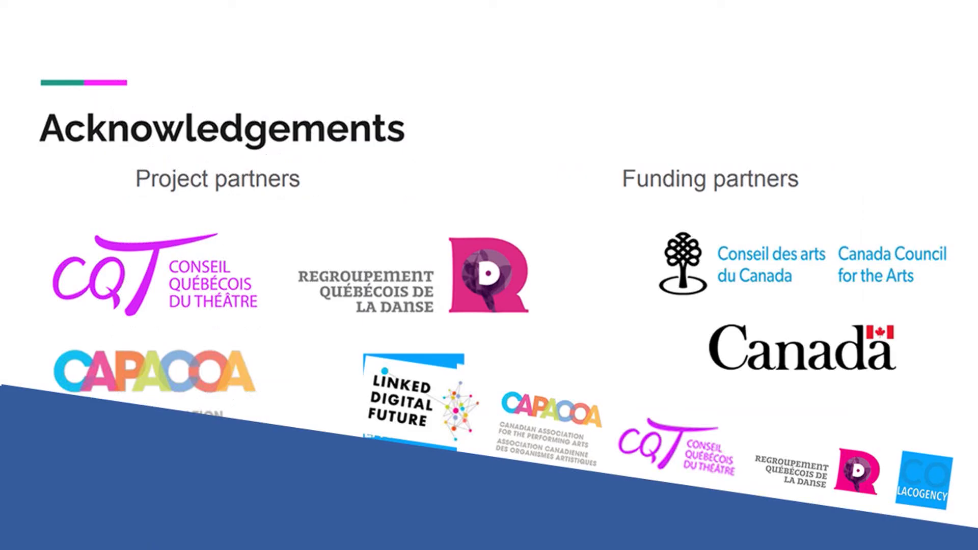